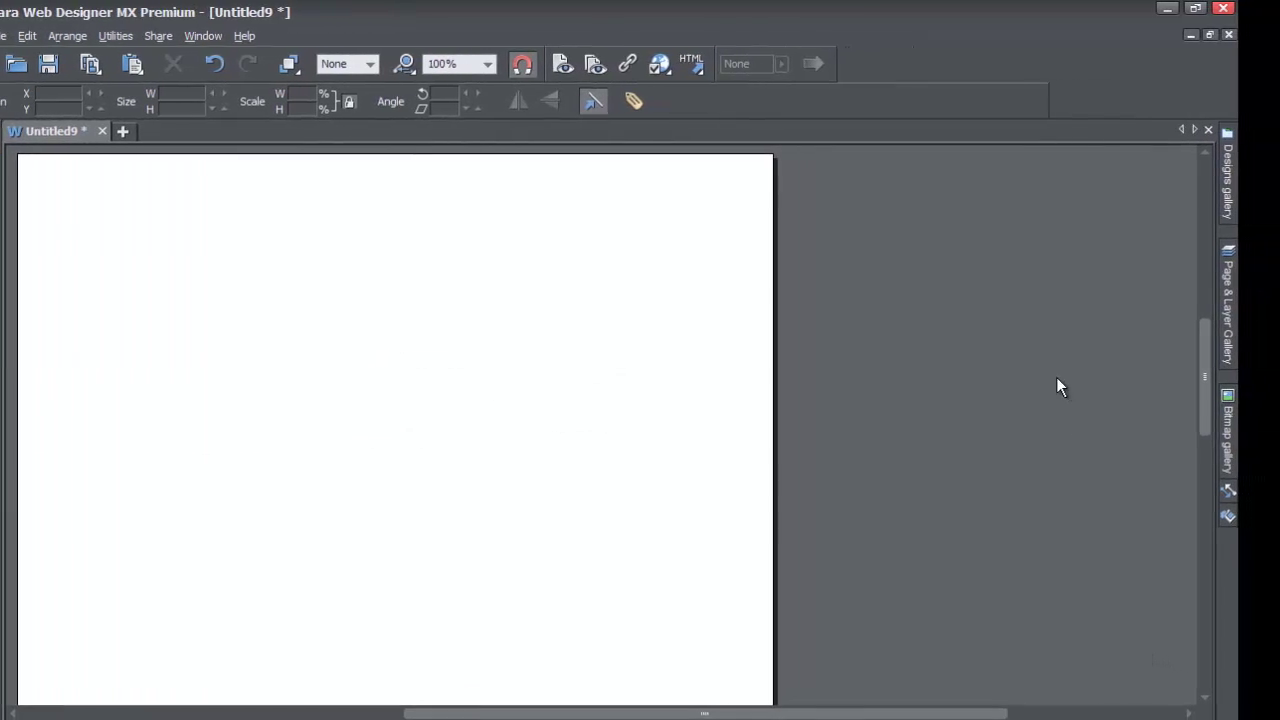
- Pin the Designs gallery open and expand Page Elements to show the Charts (widgets) designs
left_click(1231, 183)
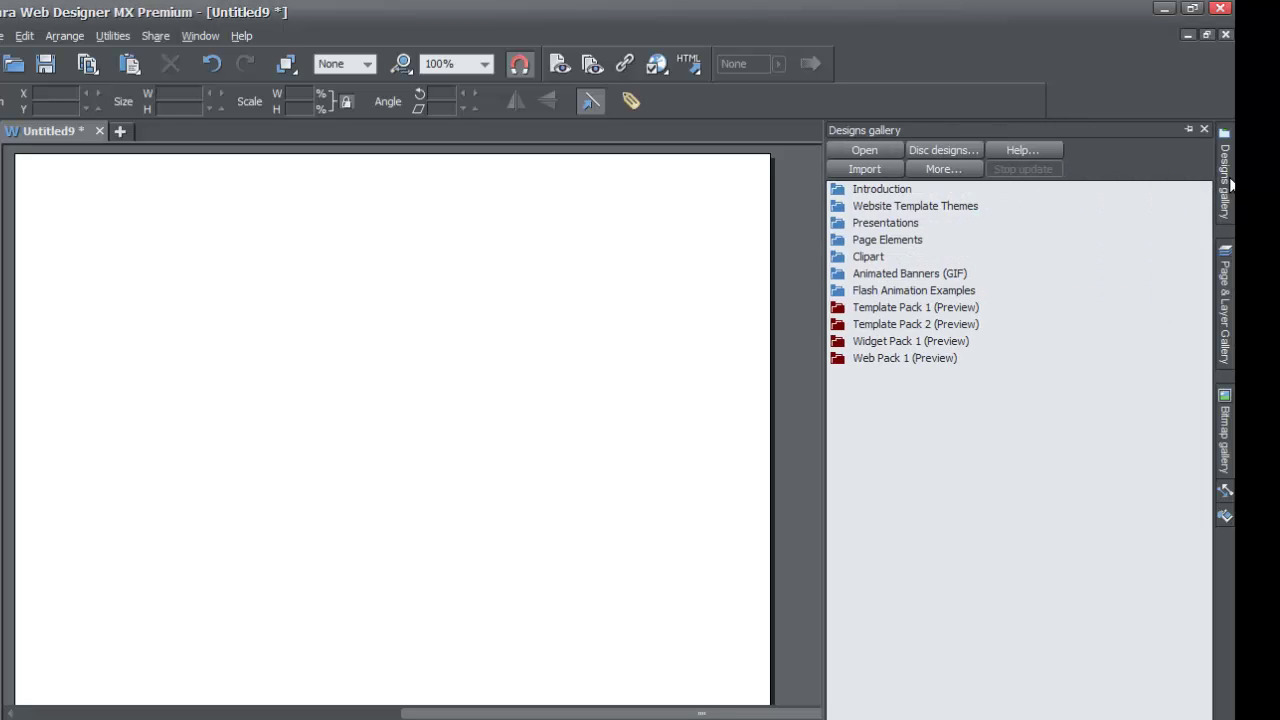
left_click(1188, 129)
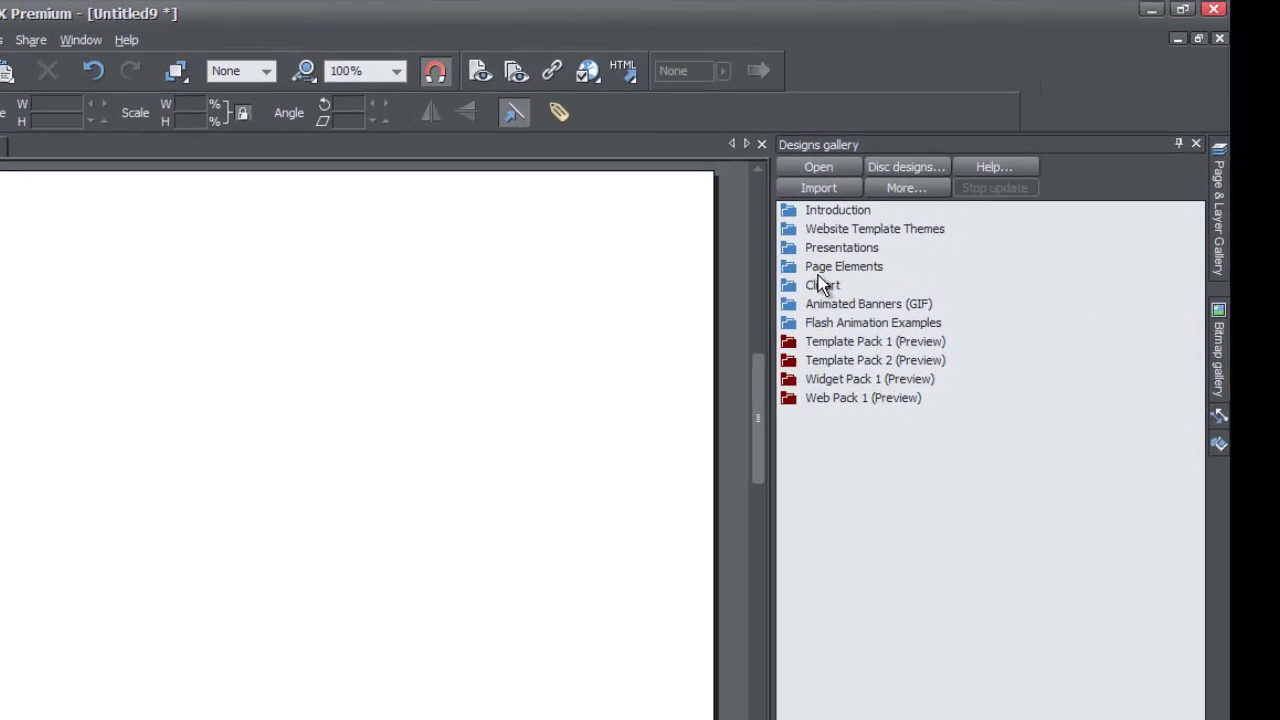
left_click(788, 266)
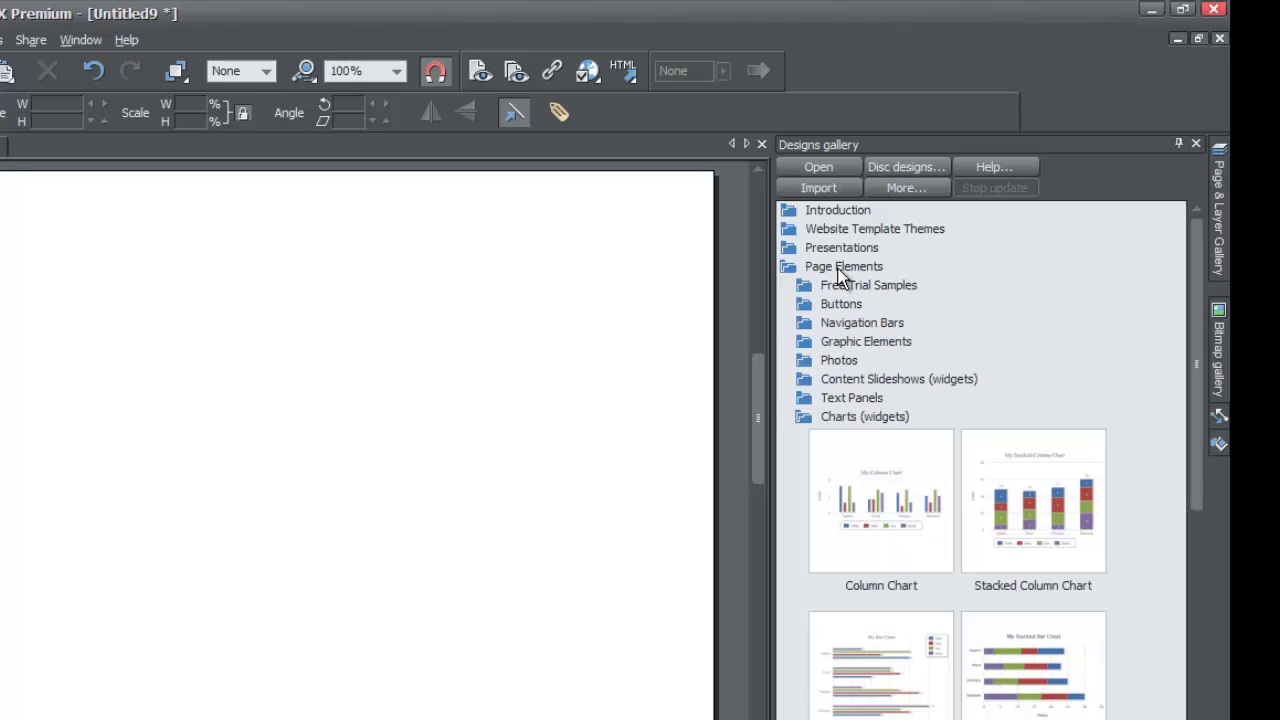
left_click(802, 418)
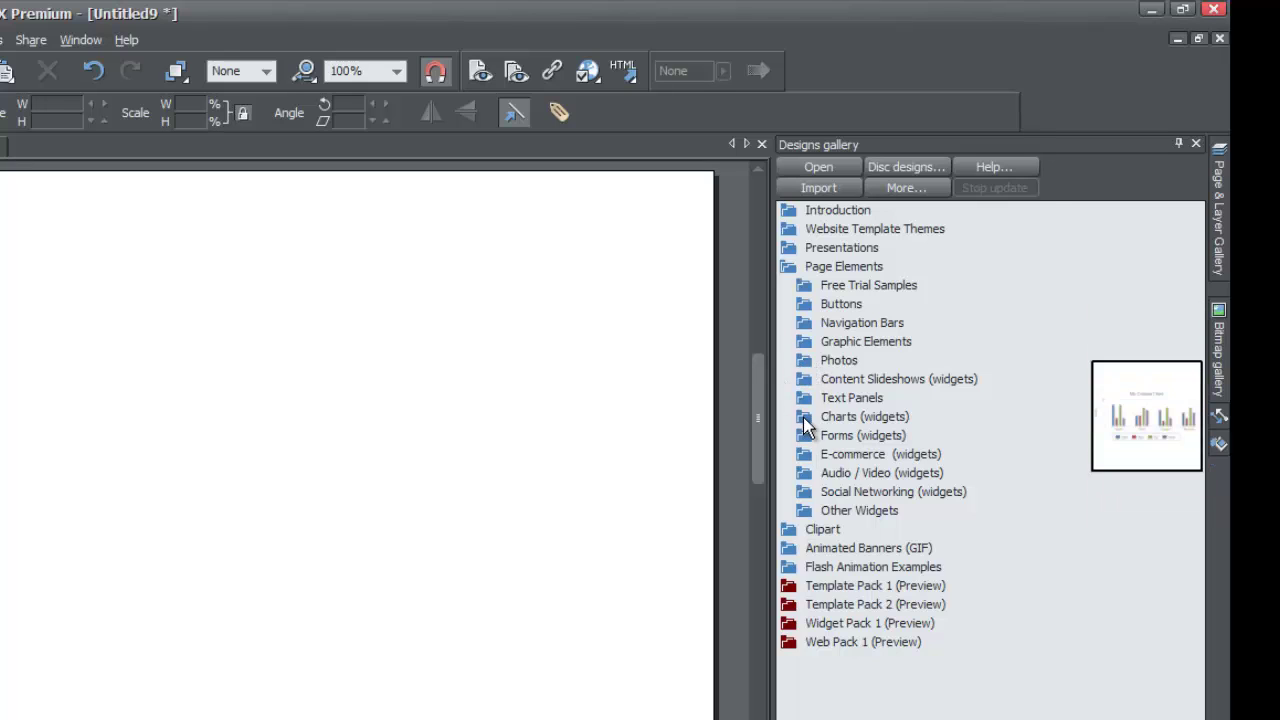
left_click(804, 418)
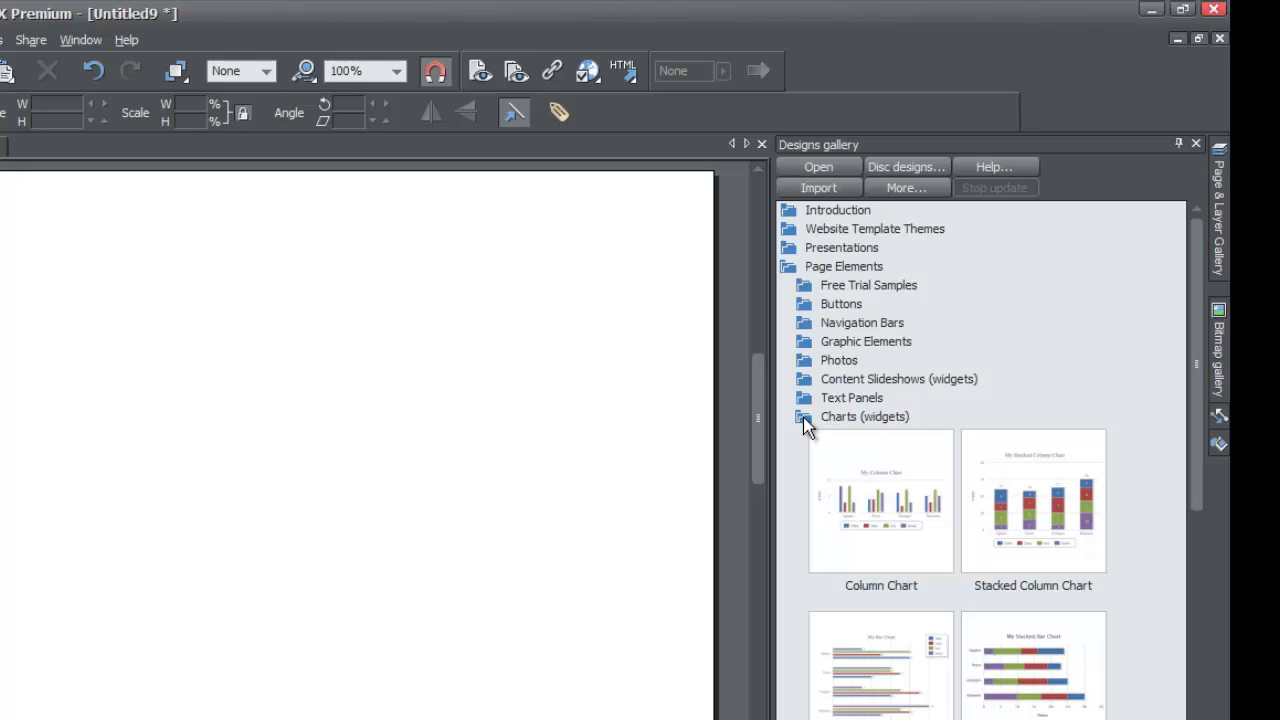
- Drag the Pie Chart design from the gallery onto the page and select the widget
left_click_drag(1198, 381, 1199, 601)
left_click_drag(1022, 563, 251, 457)
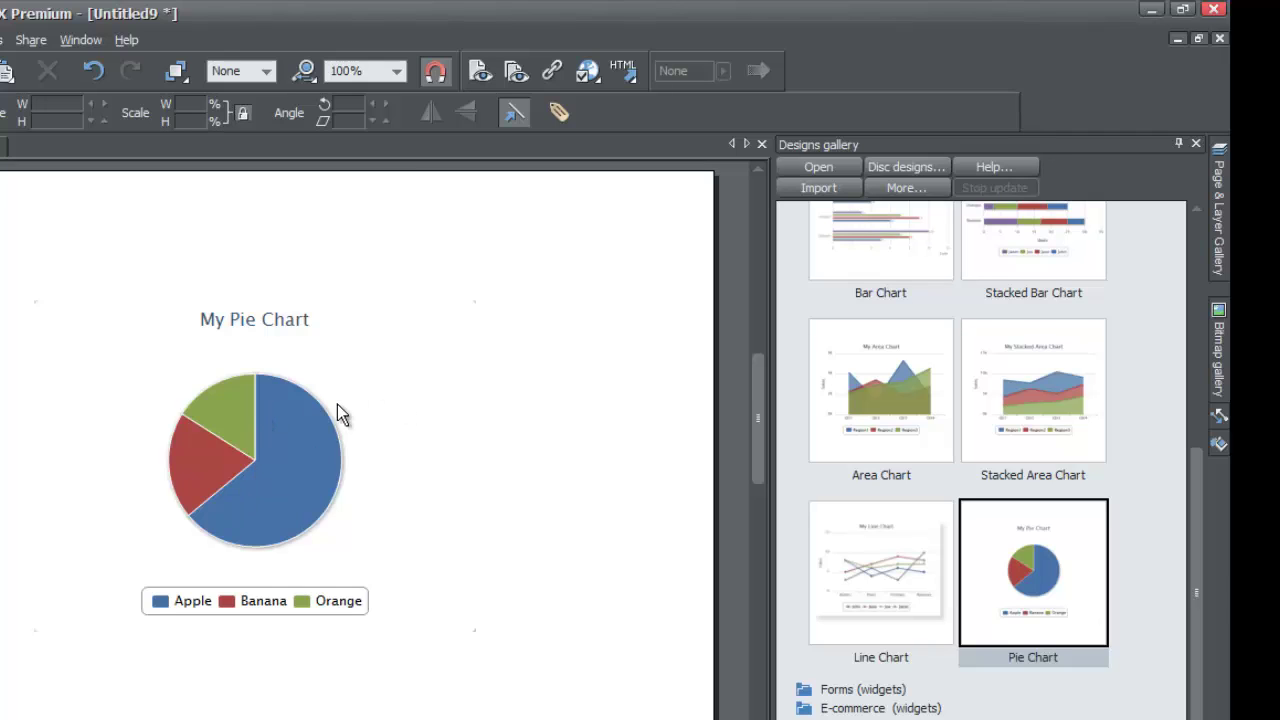
left_click(304, 474)
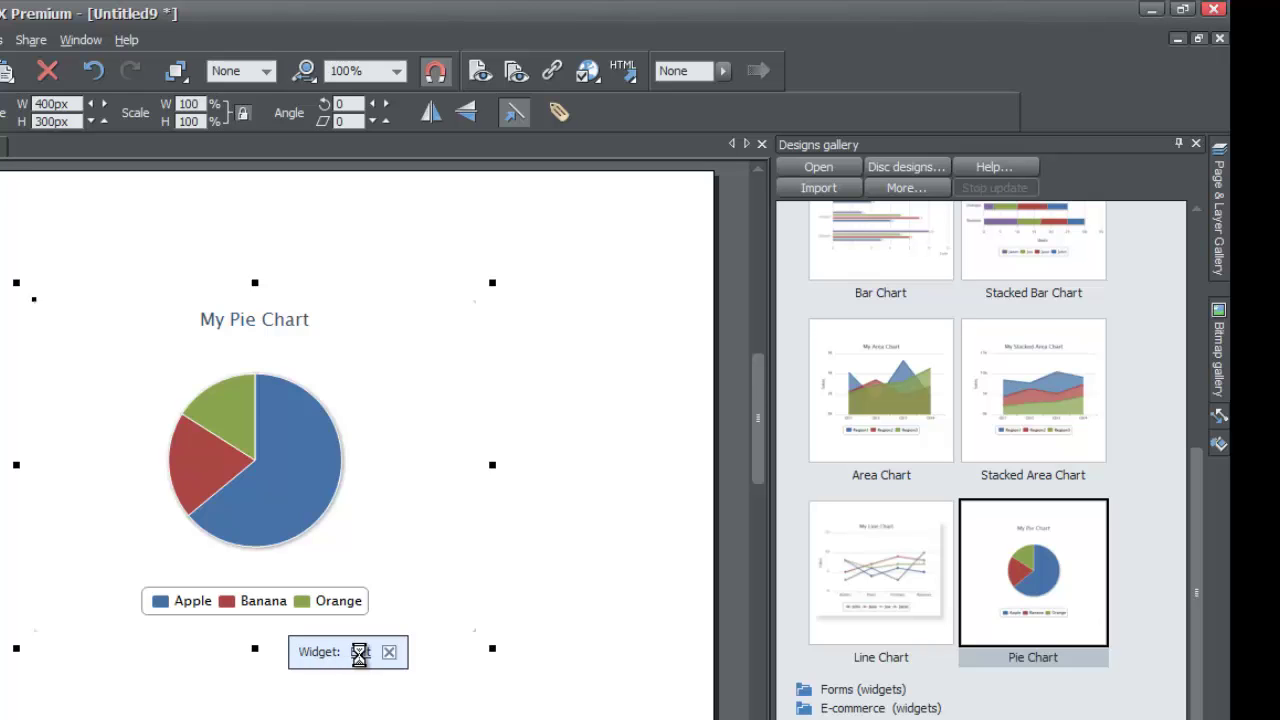
- Open the pie chart's HSPieChart_2 configuration via Widget: Edit and close the Designs gallery
left_click(360, 652)
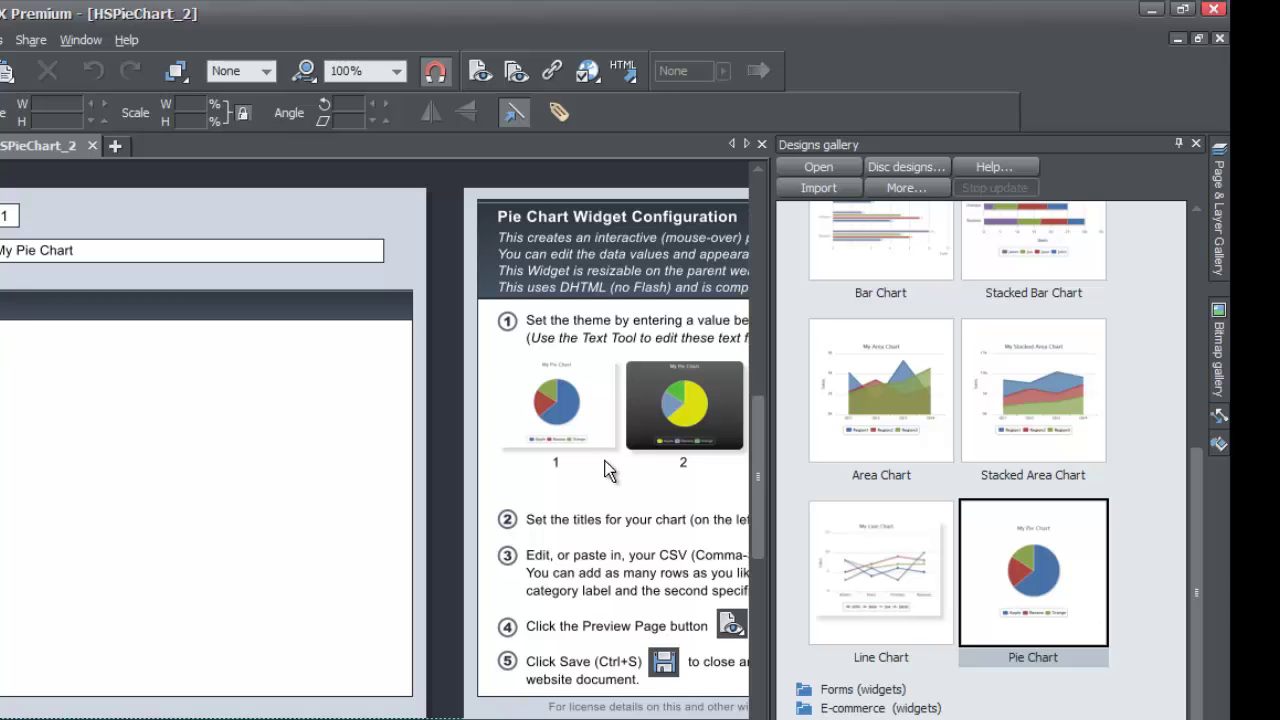
left_click(1195, 143)
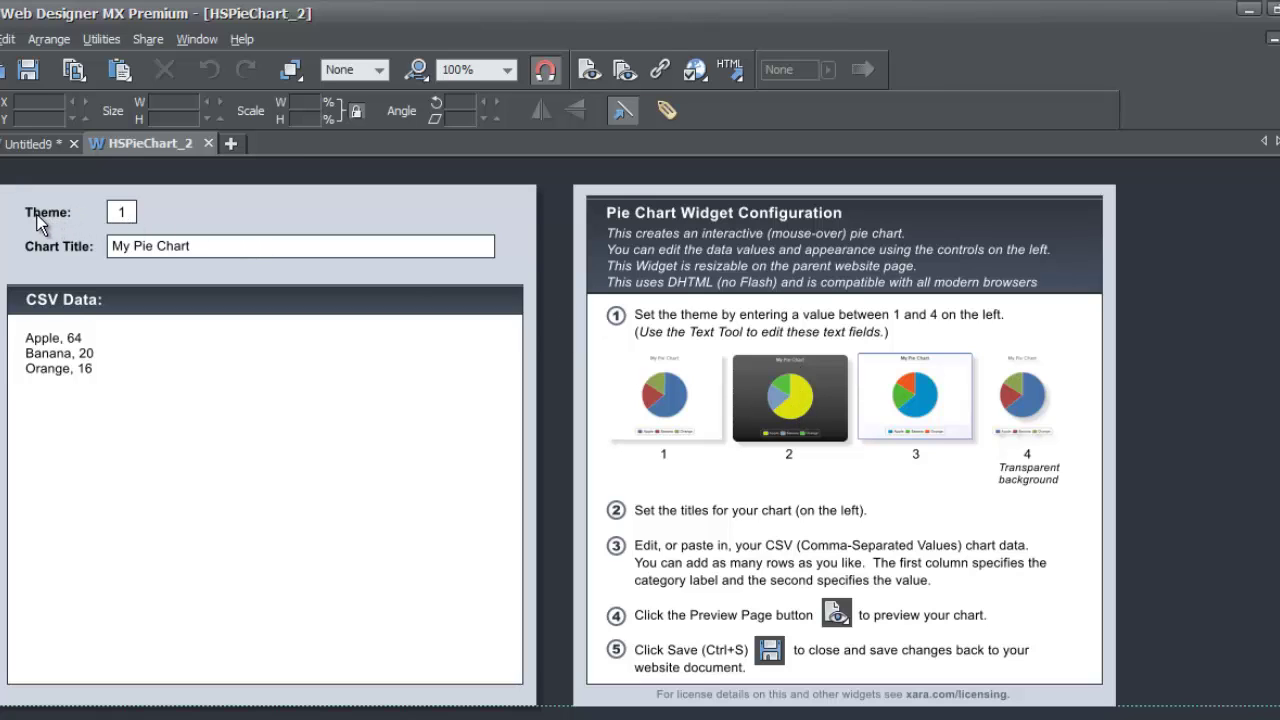
- Change the Theme value in the HSPieChart_2 configuration from 1 to 2
double_click(123, 214)
double_click(121, 211)
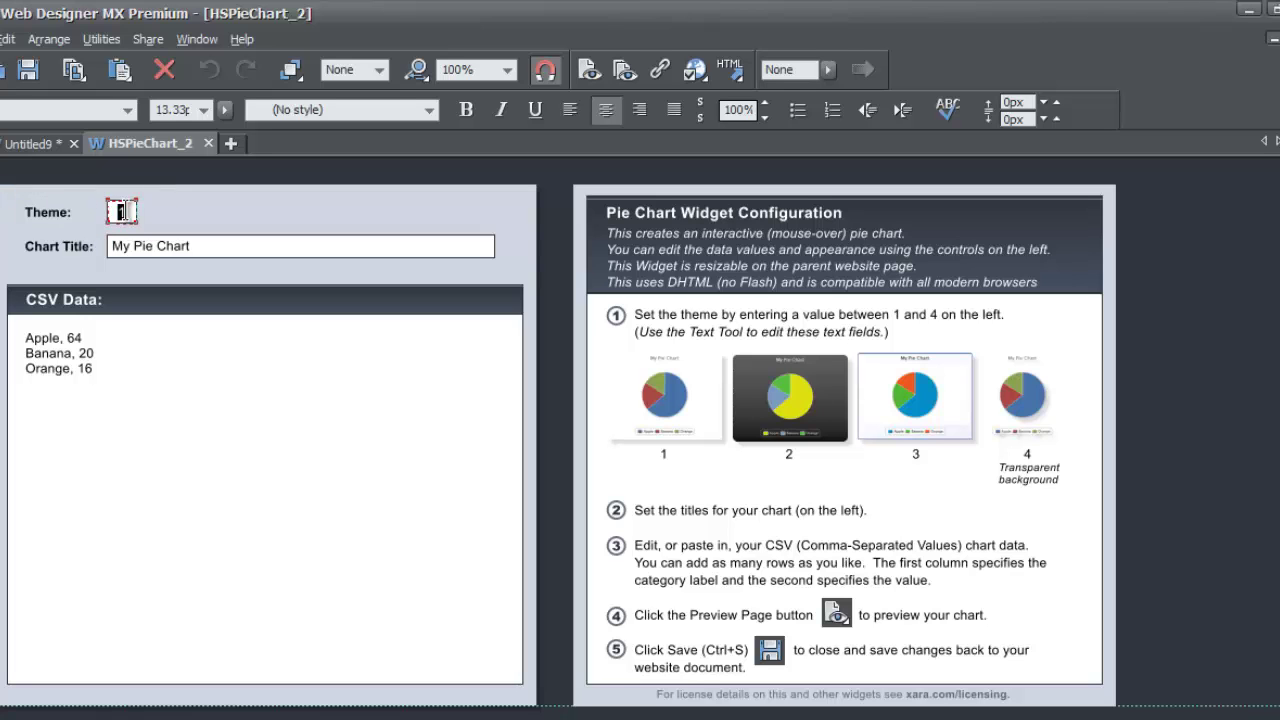
type("2")
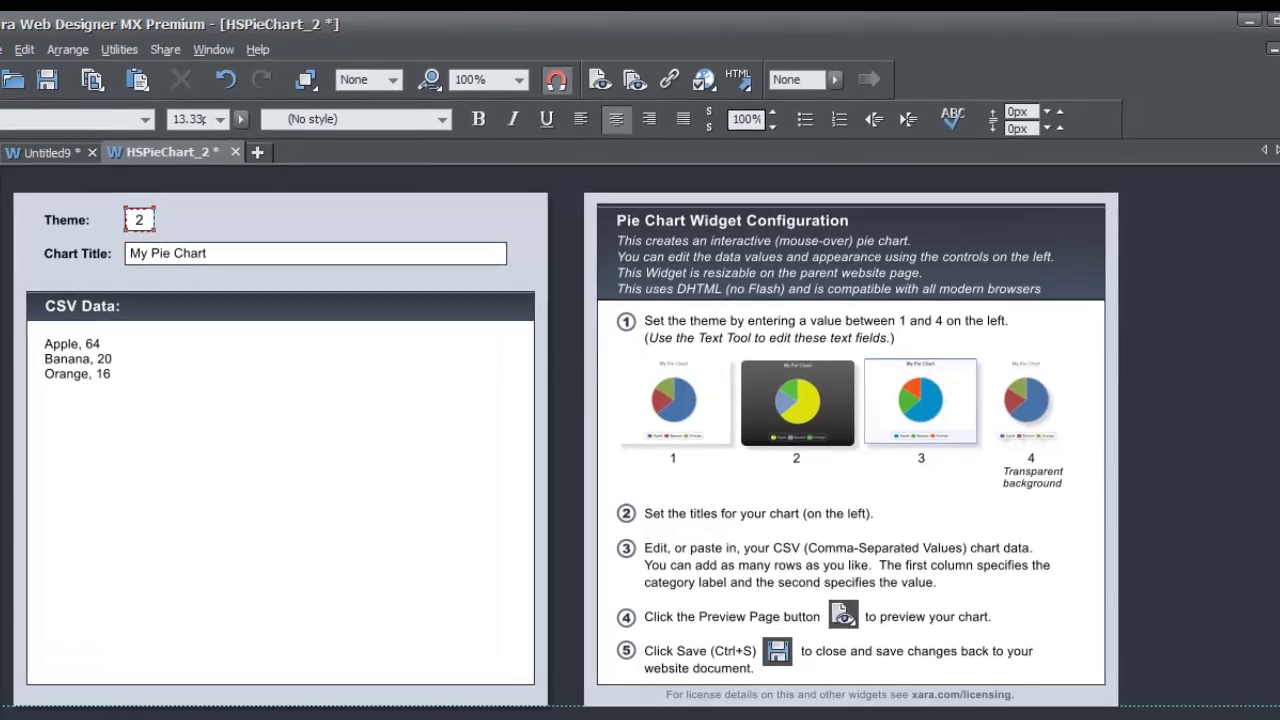
left_click(14, 171)
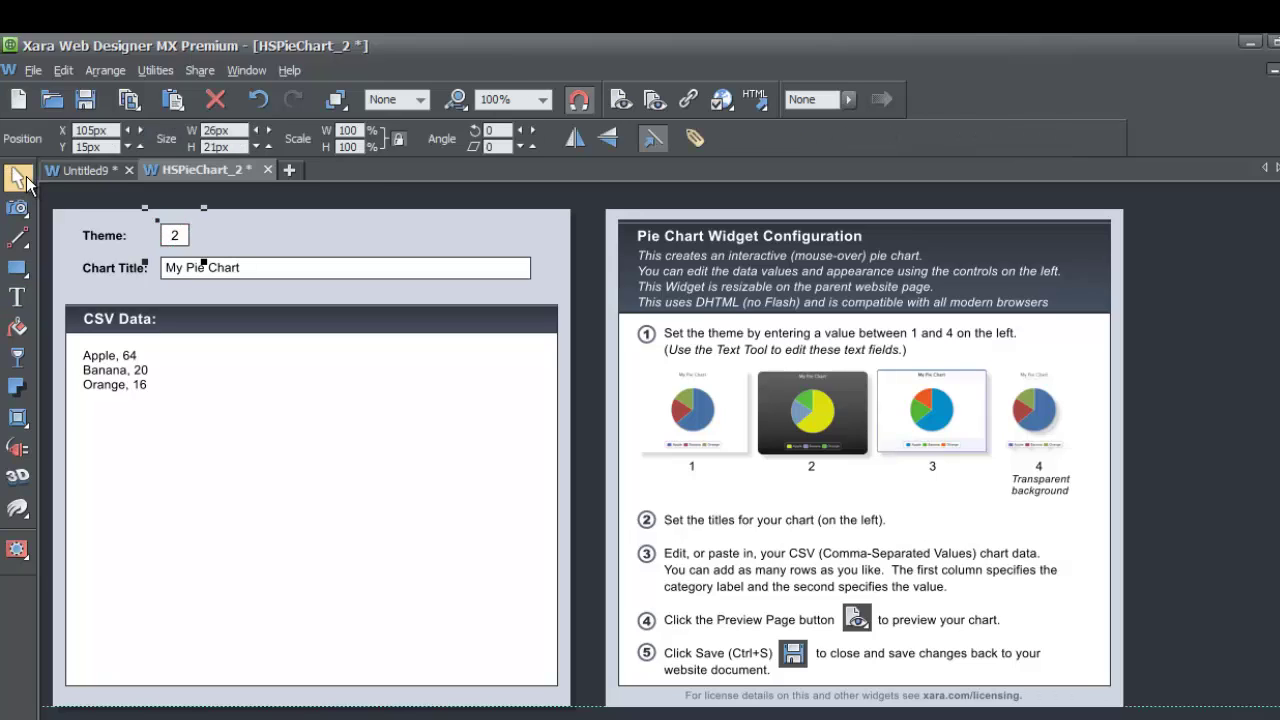
- Replace the 'My Pie Chart' title text with 'Xara Tutorial Viewership'
left_click(182, 269)
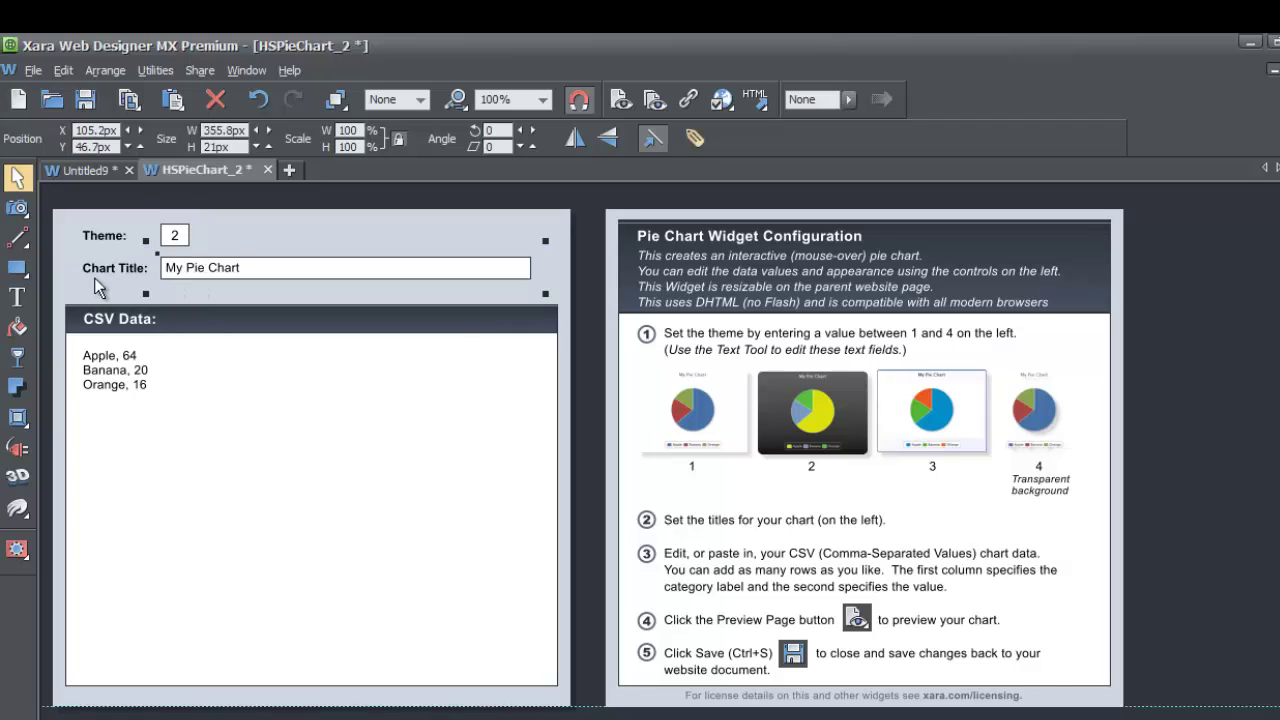
double_click(190, 272)
left_click_drag(244, 268, 133, 258)
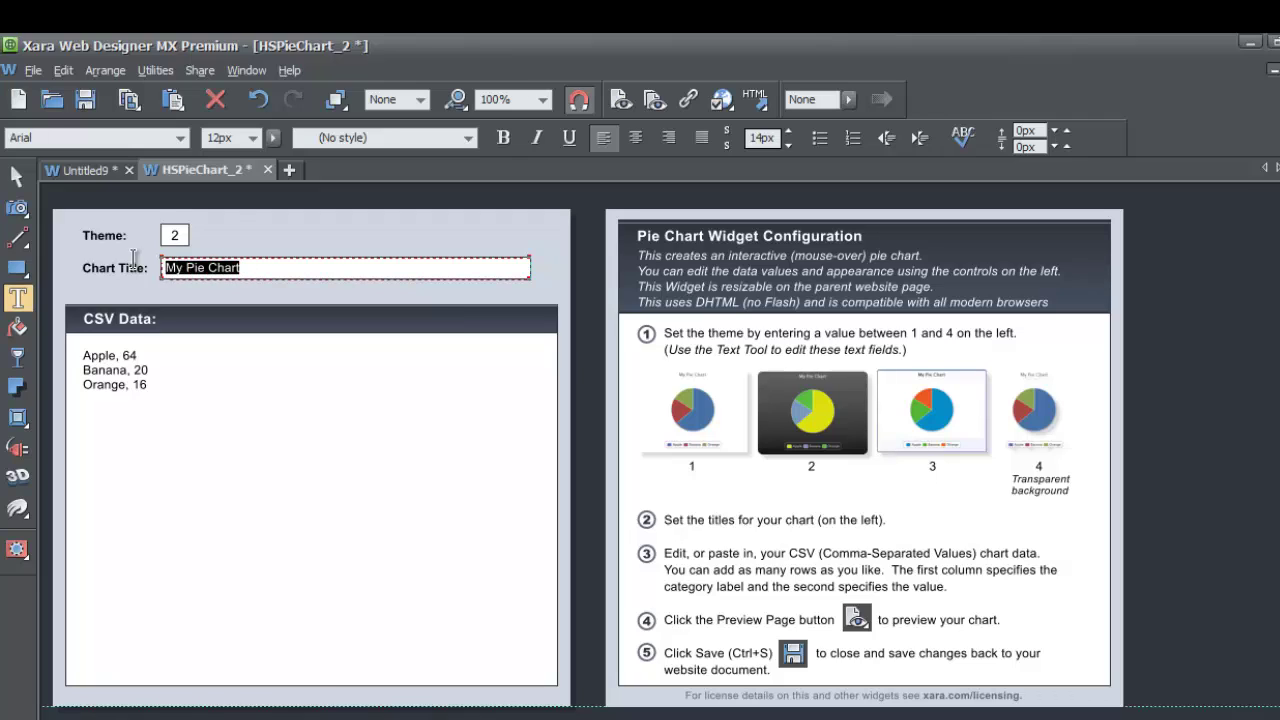
type("Xara ")
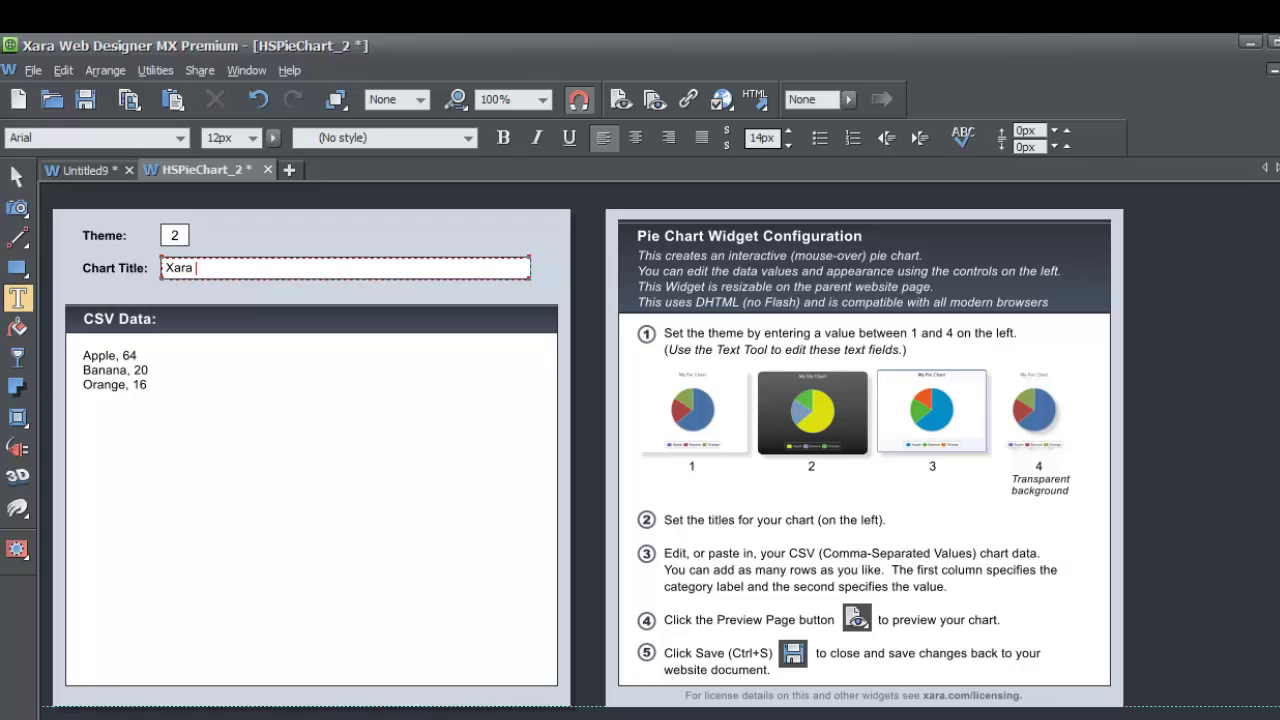
type("Tutorial Viewership")
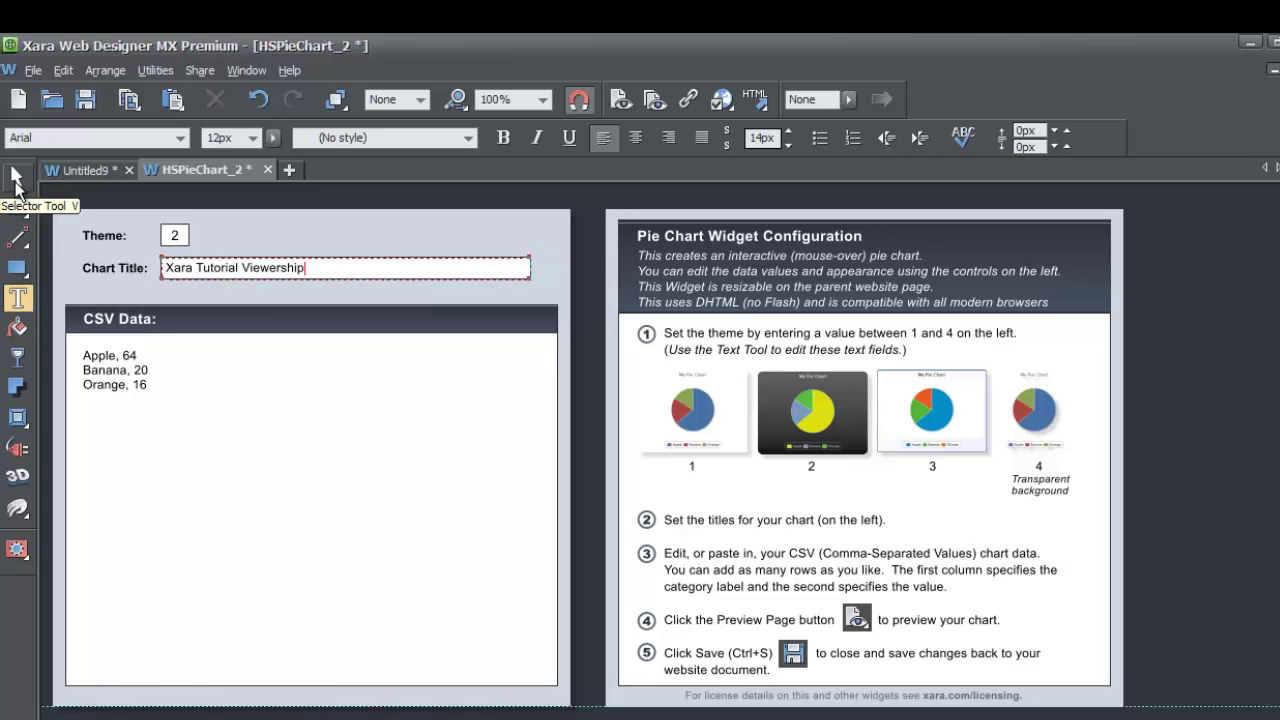
left_click(15, 180)
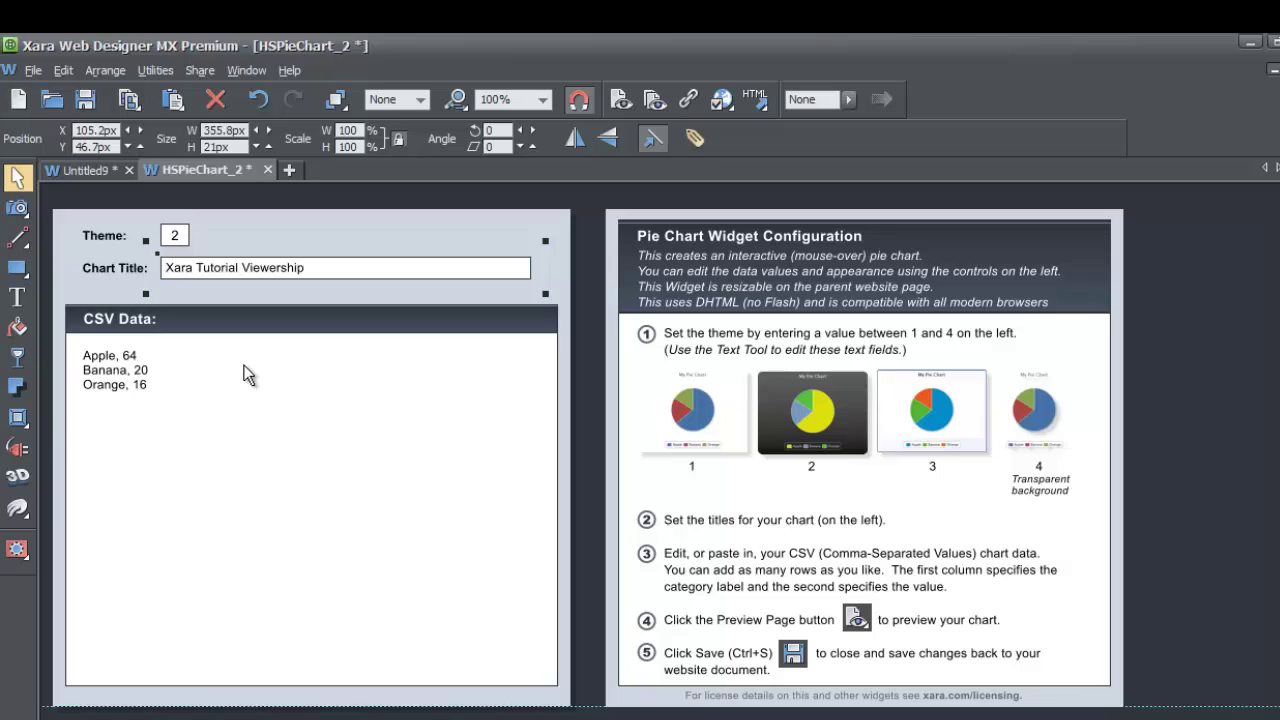
- Change the first CSV data row from Apple, 64 to Male, 70
double_click(115, 366)
left_click_drag(120, 357, 60, 357)
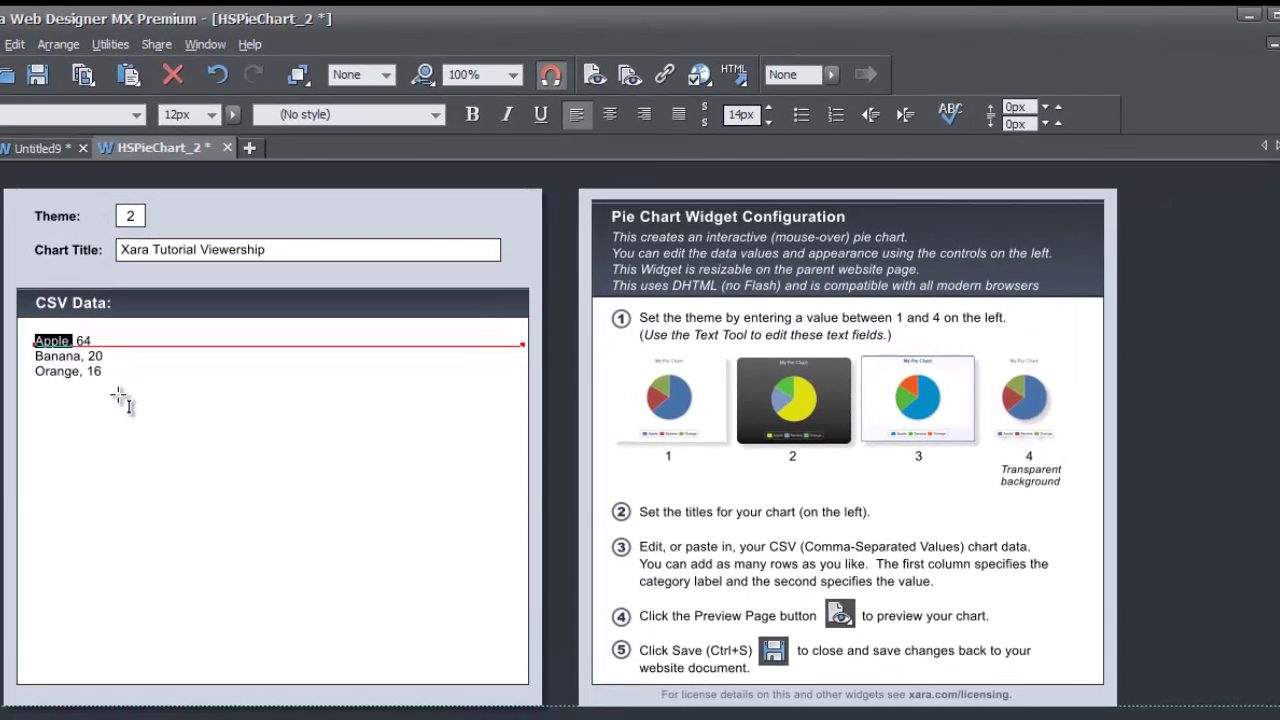
type("Male")
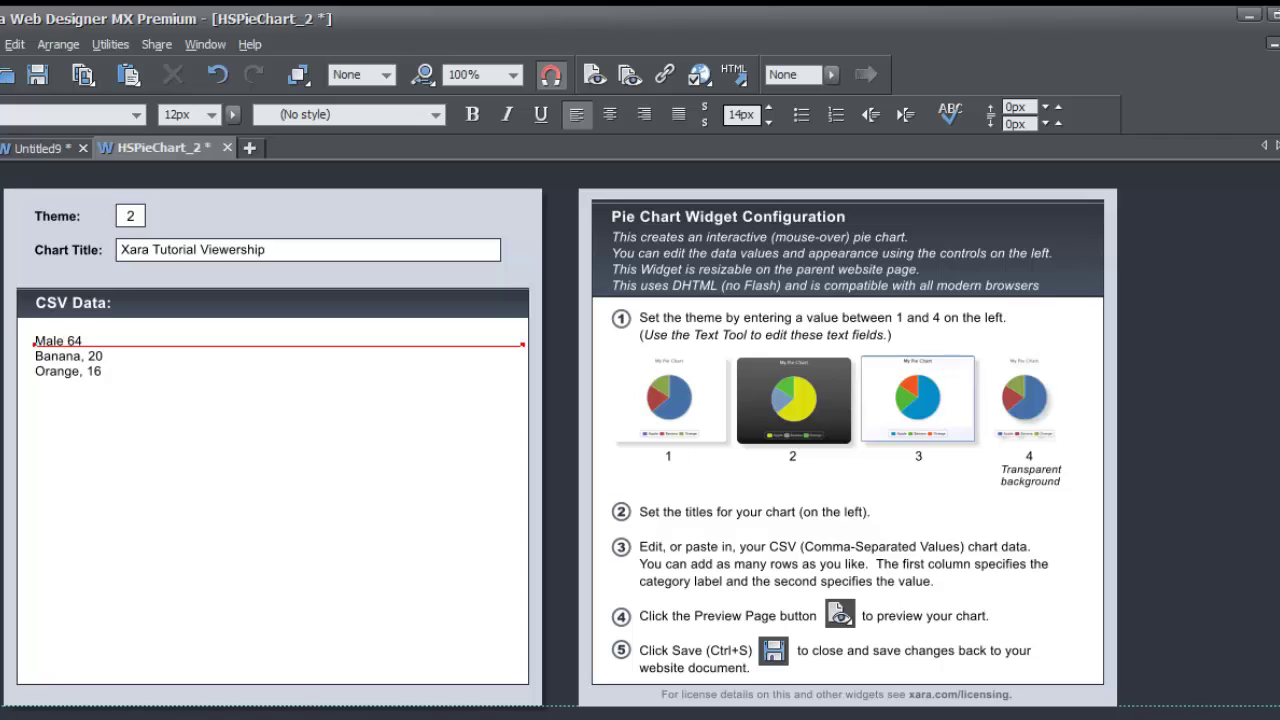
double_click(72, 340)
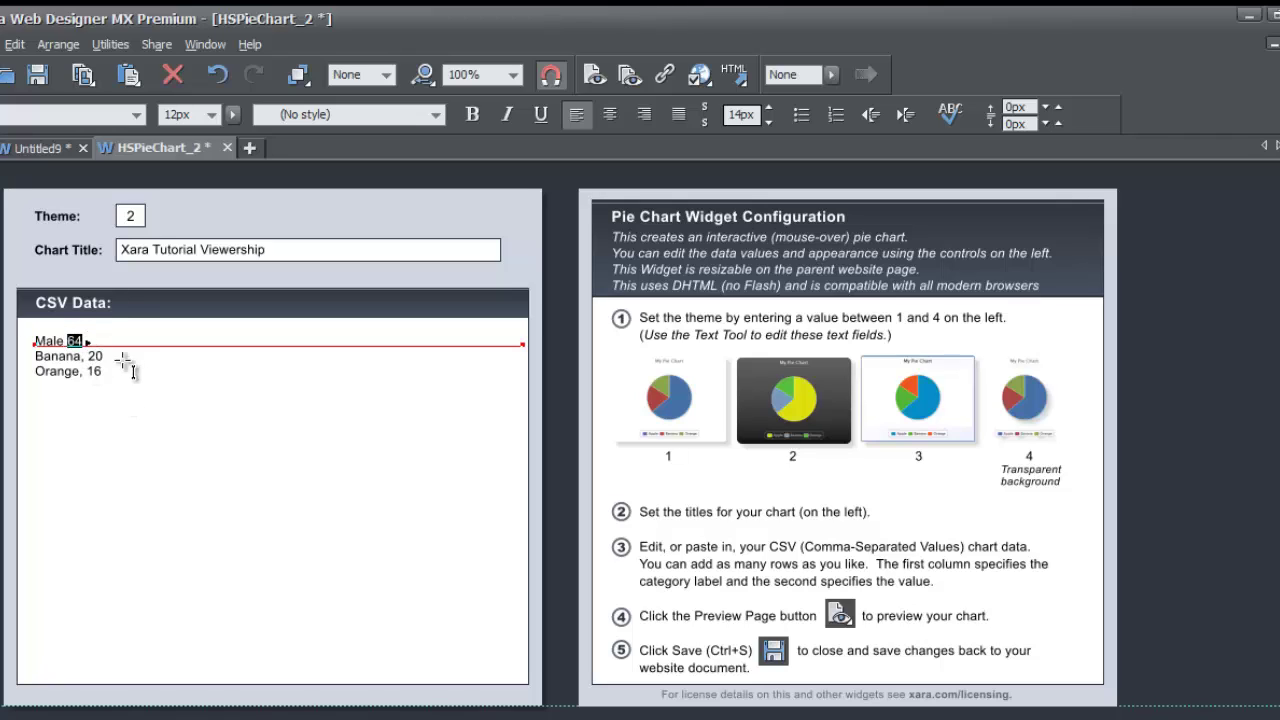
type("70")
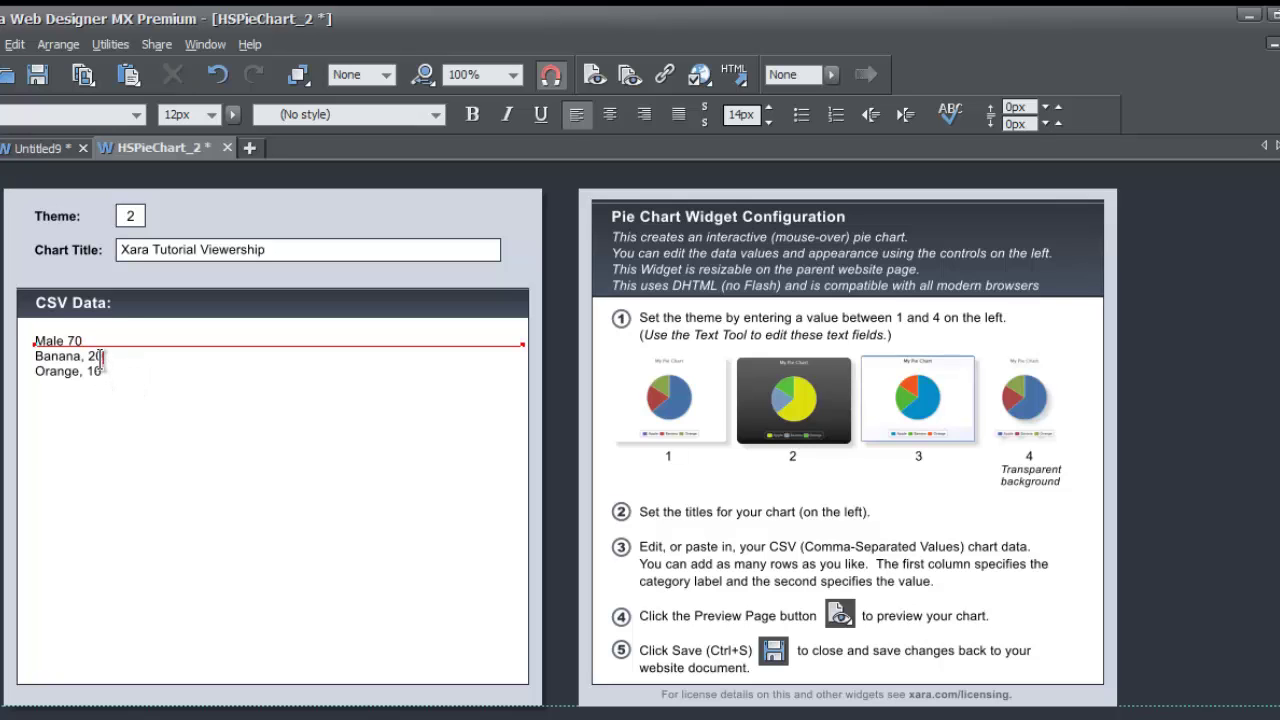
key("F2")
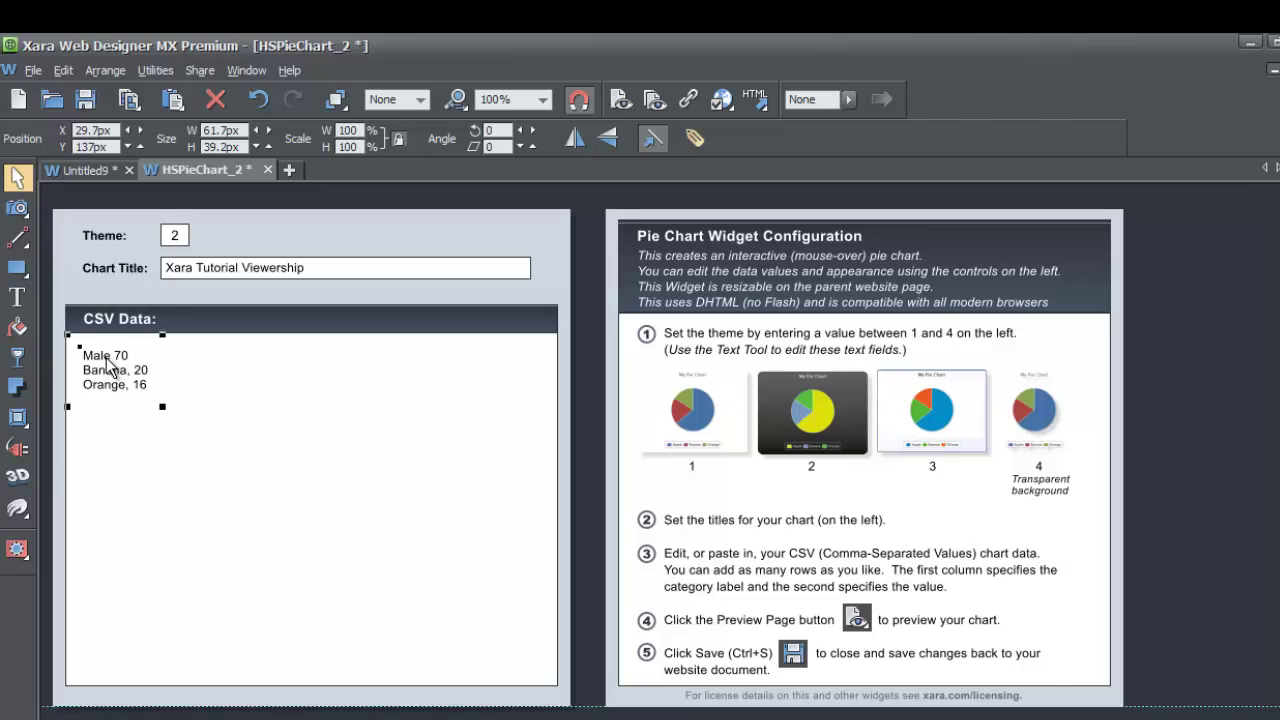
left_click(113, 357)
type(",")
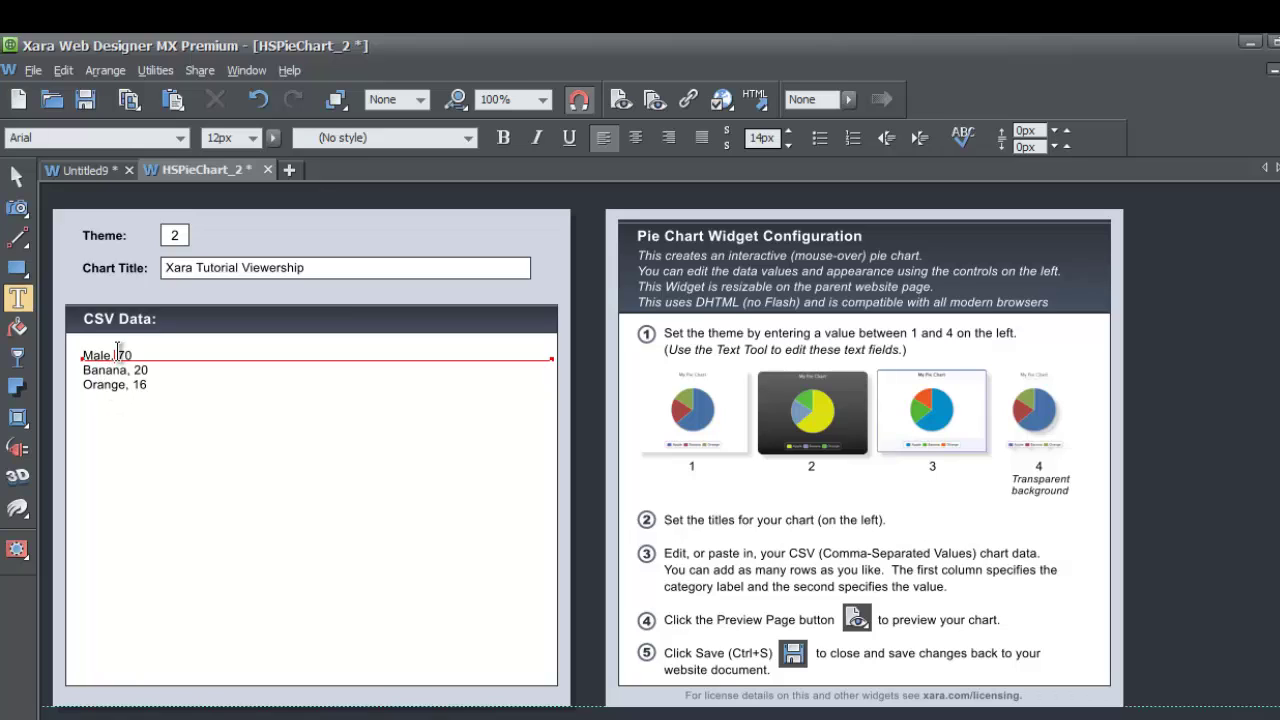
left_click(17, 177)
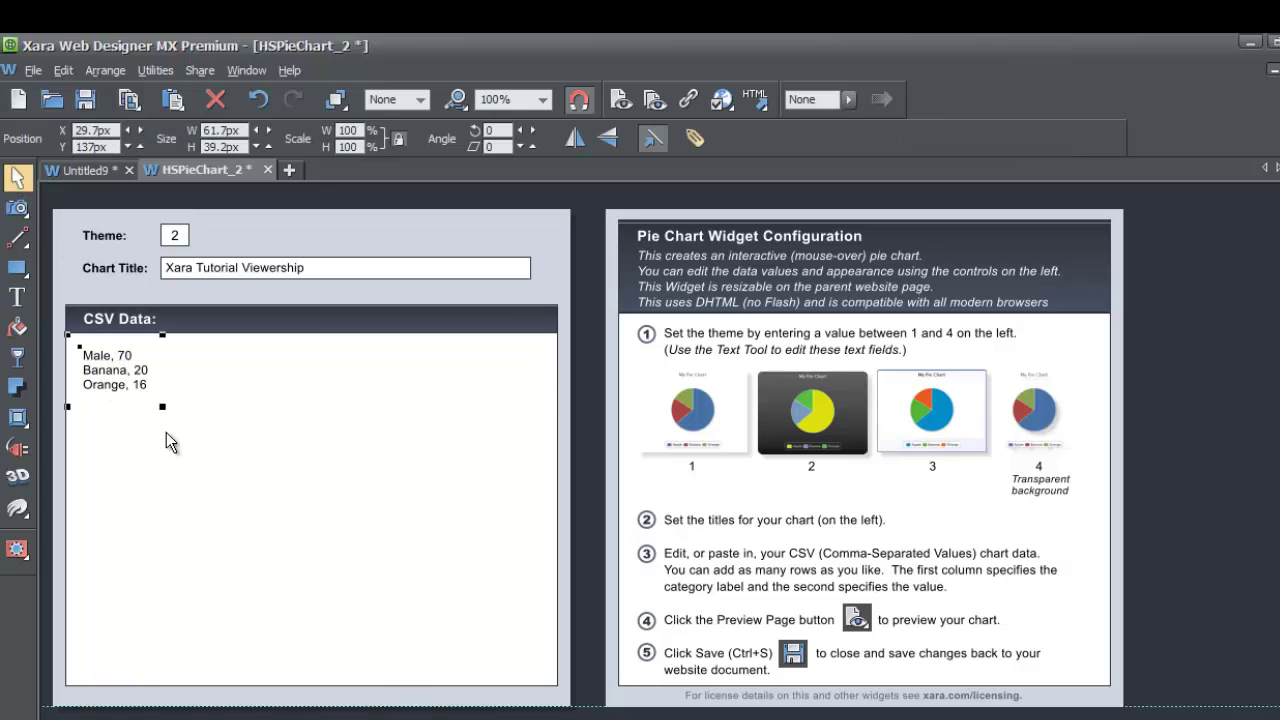
- Rename the Banana row to Female and the Orange row to Unkown in the CSV data
double_click(125, 373)
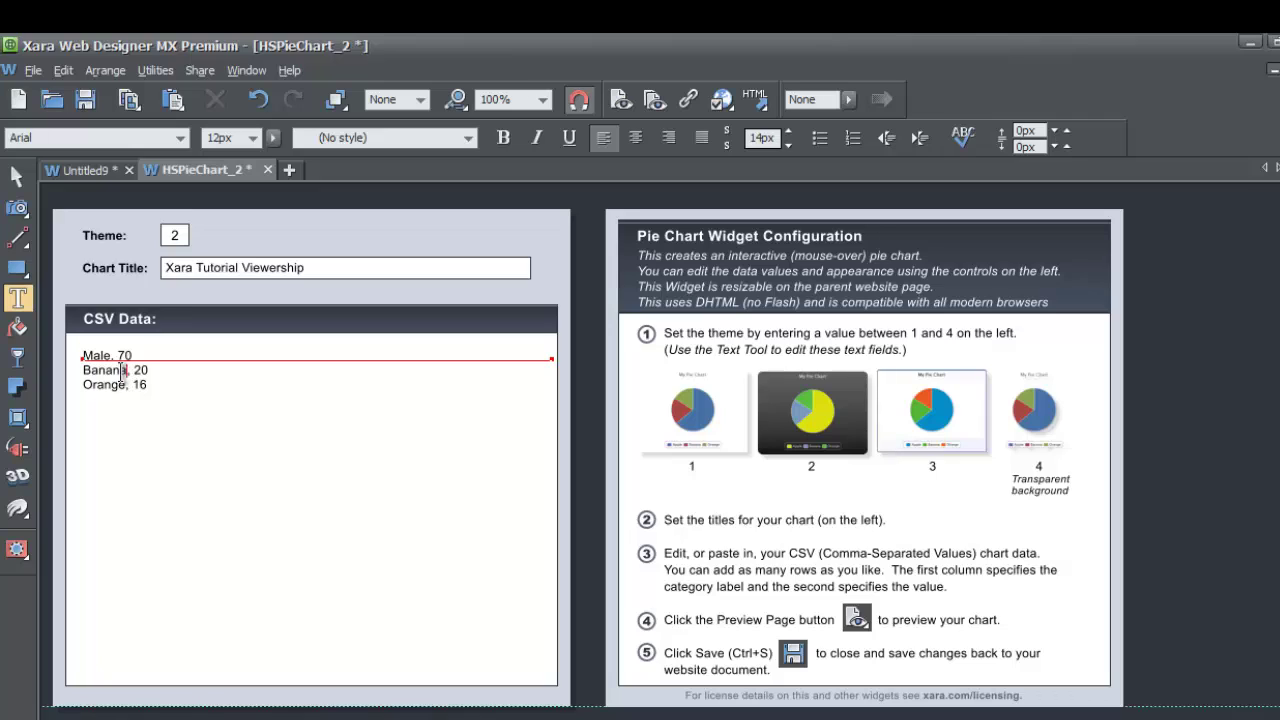
left_click_drag(125, 372, 80, 352)
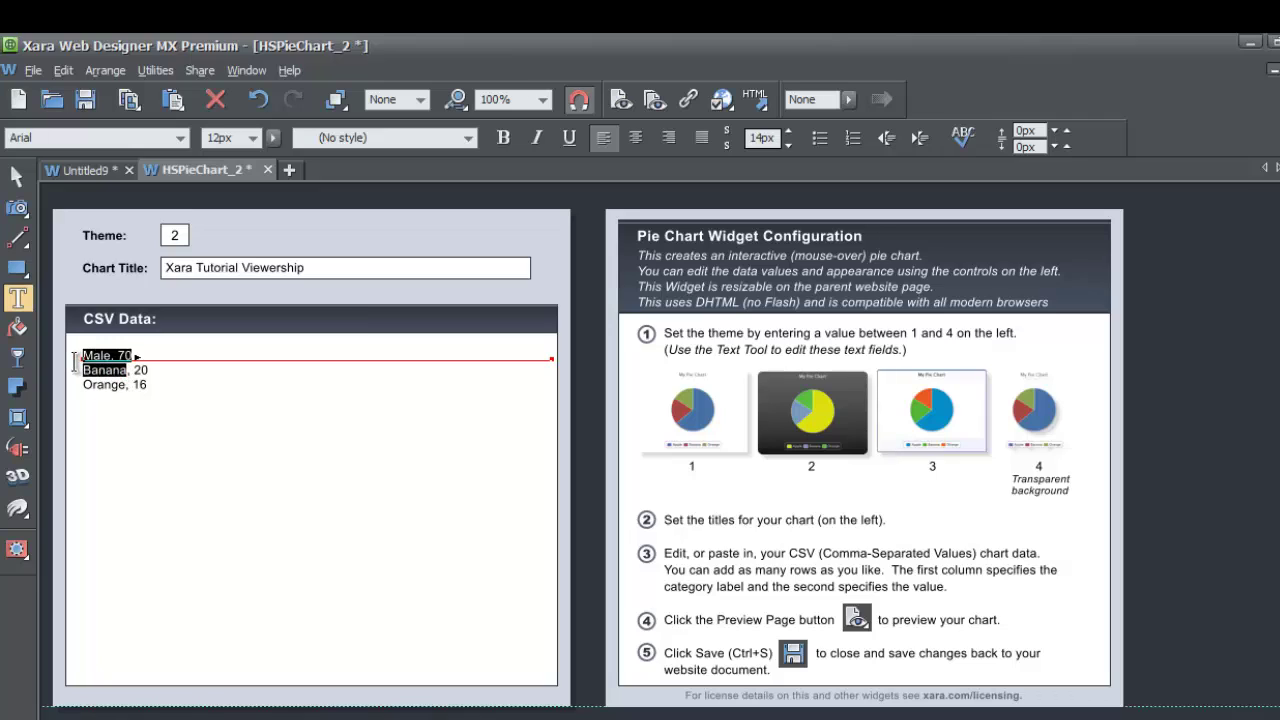
left_click(129, 370)
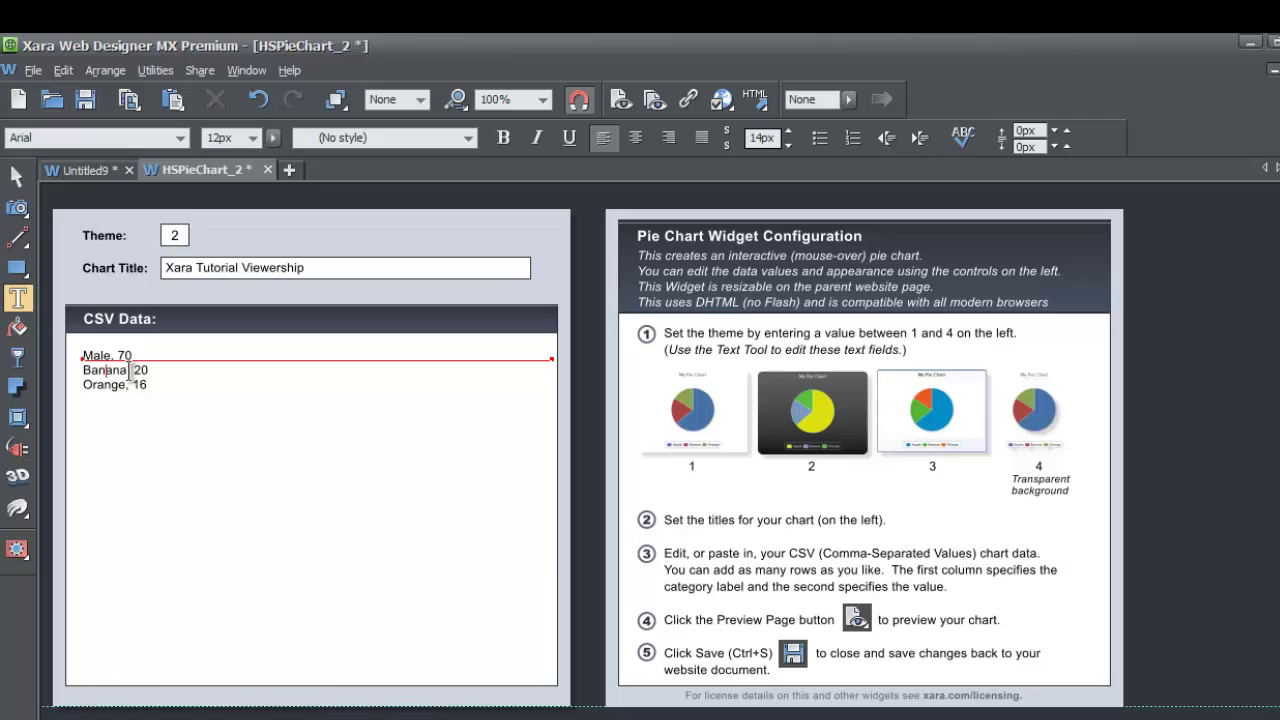
left_click_drag(129, 370, 68, 372)
type("Female")
left_click_drag(131, 385, 56, 387)
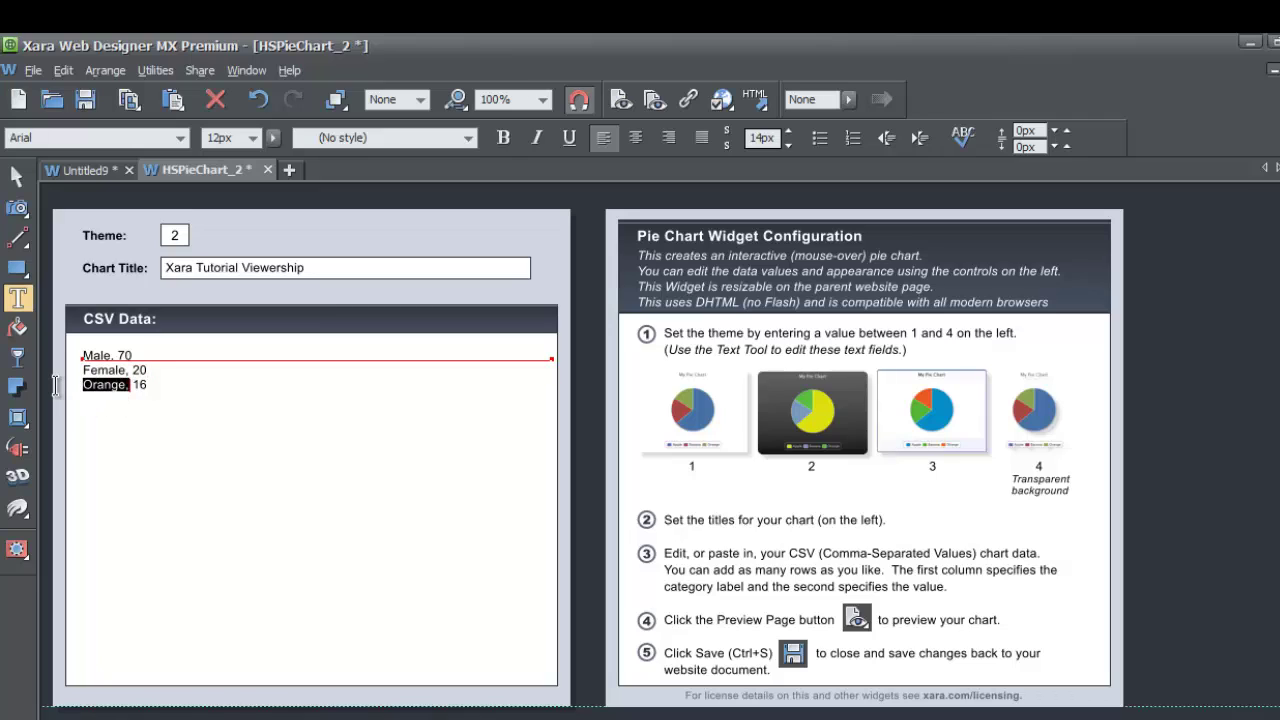
key("Right")
key("shift+Home")
type("Unkown")
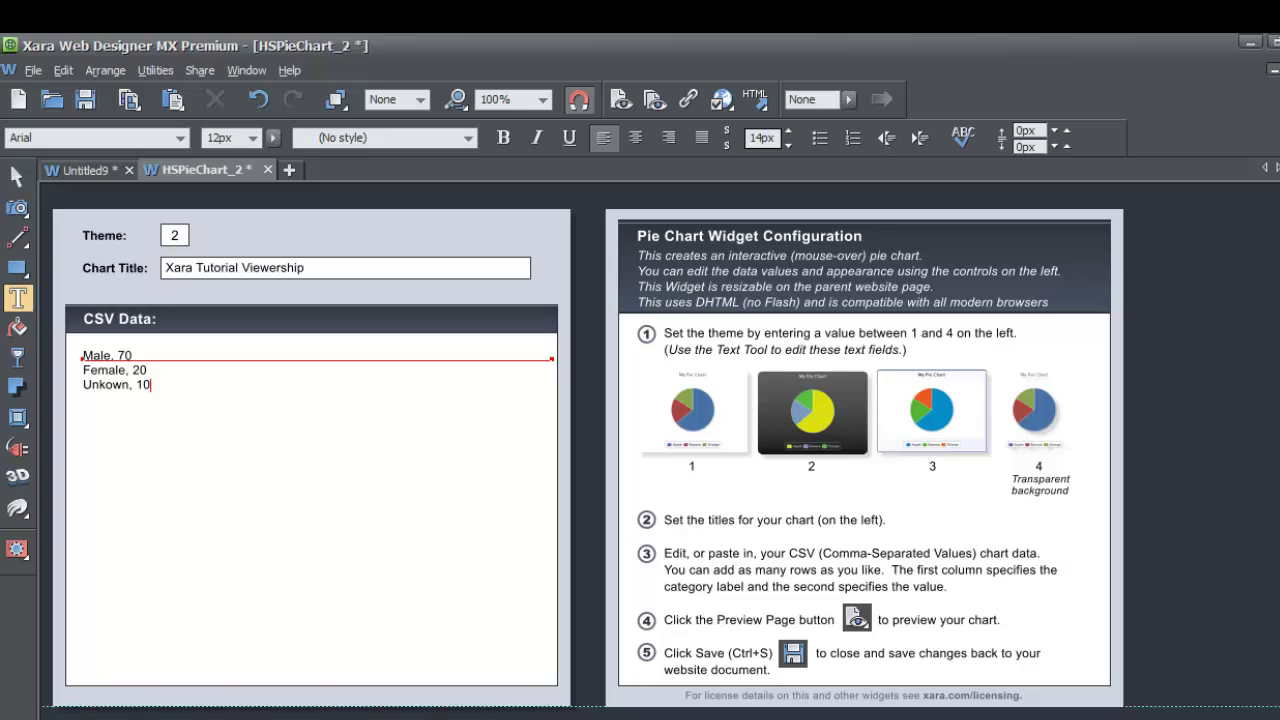
left_click(16, 176)
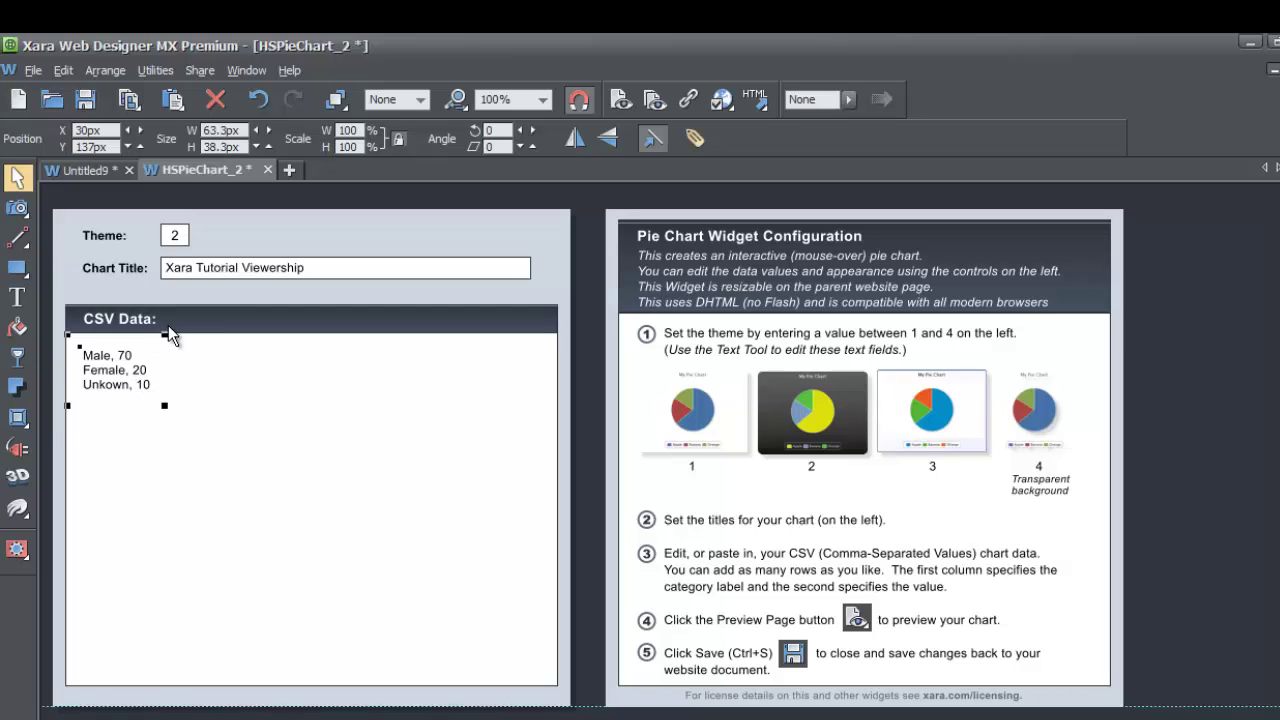
- Close the HSPieChart_2 document, saving its changes back to the page's pie chart
left_click(268, 170)
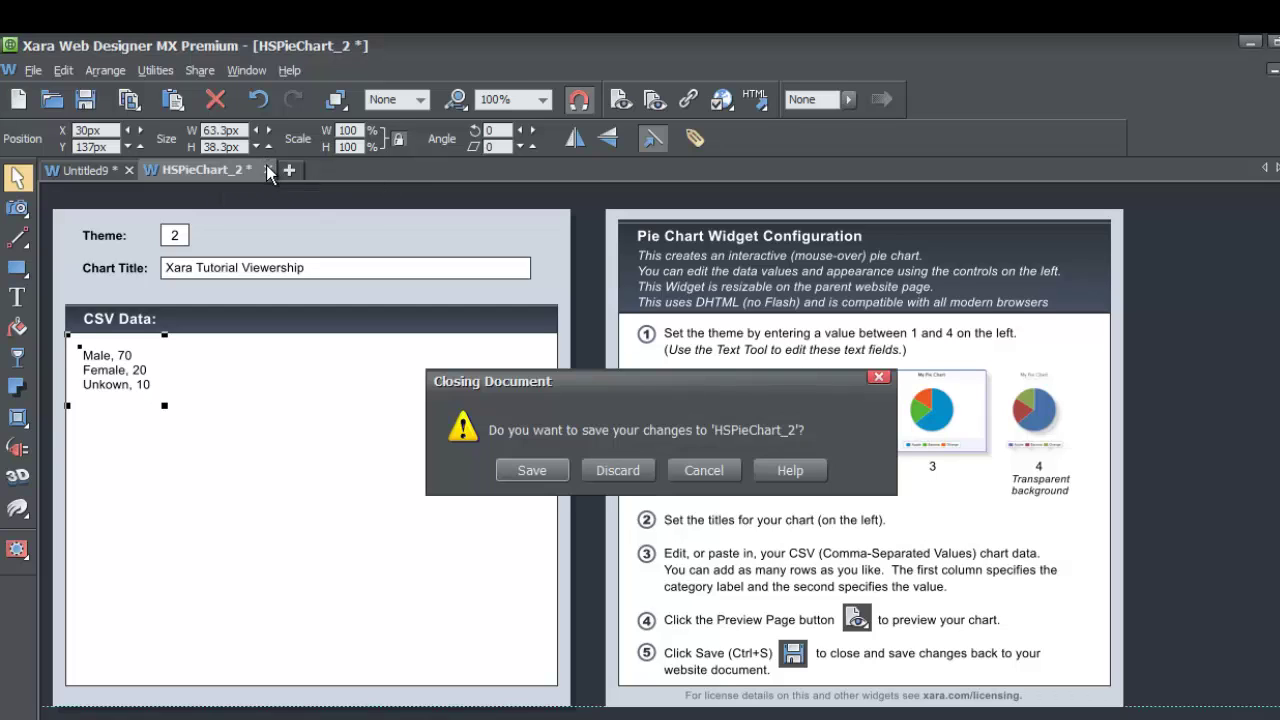
left_click(527, 470)
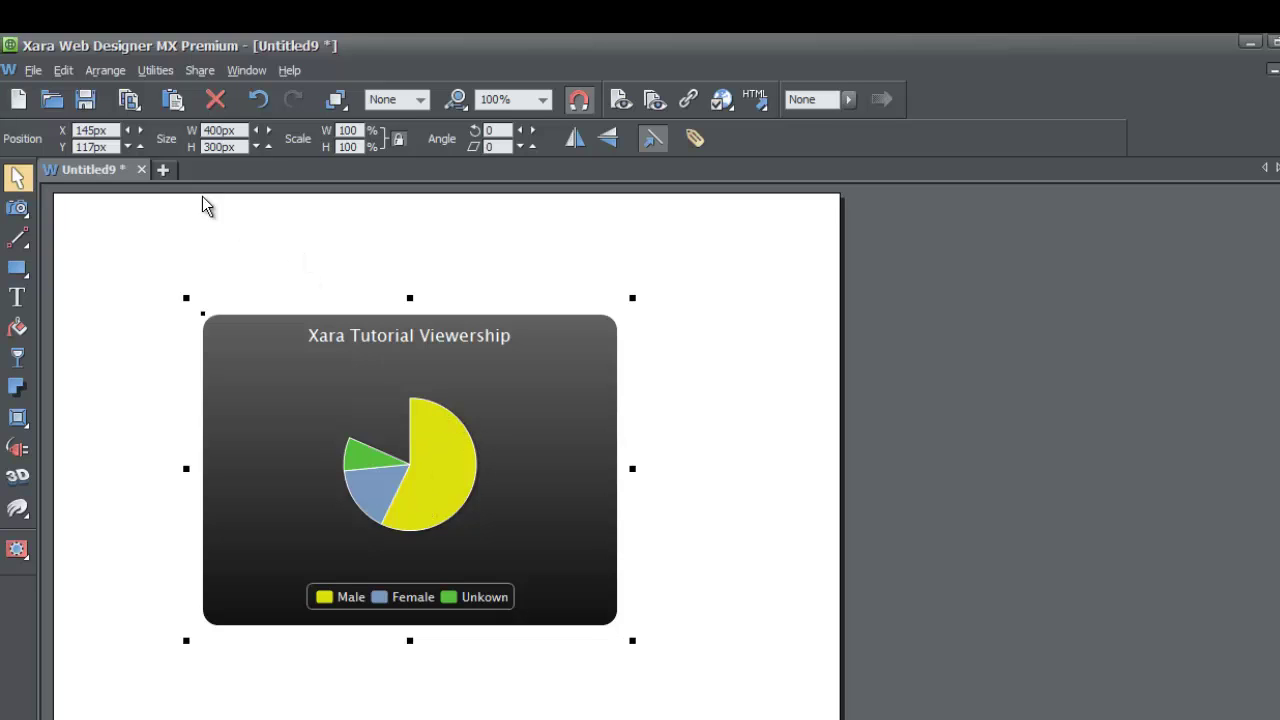
- Preview the web page from the File menu and maximize the preview window
left_click(34, 72)
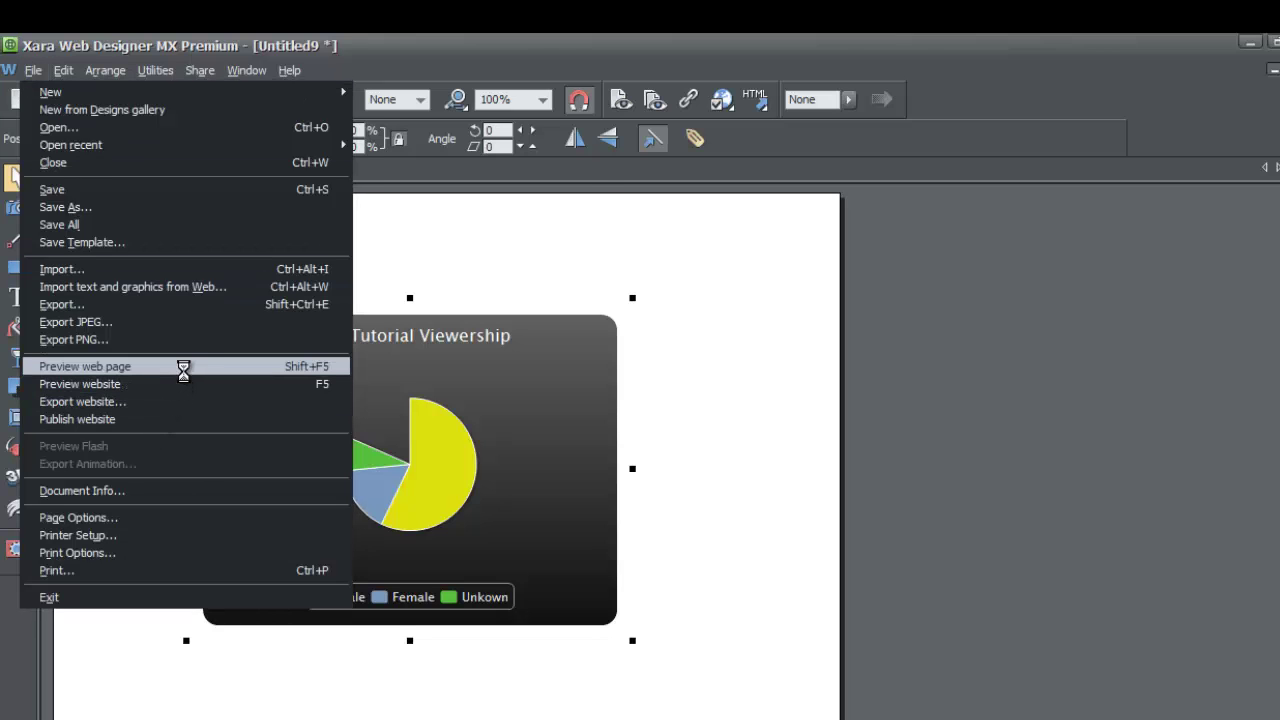
left_click(183, 367)
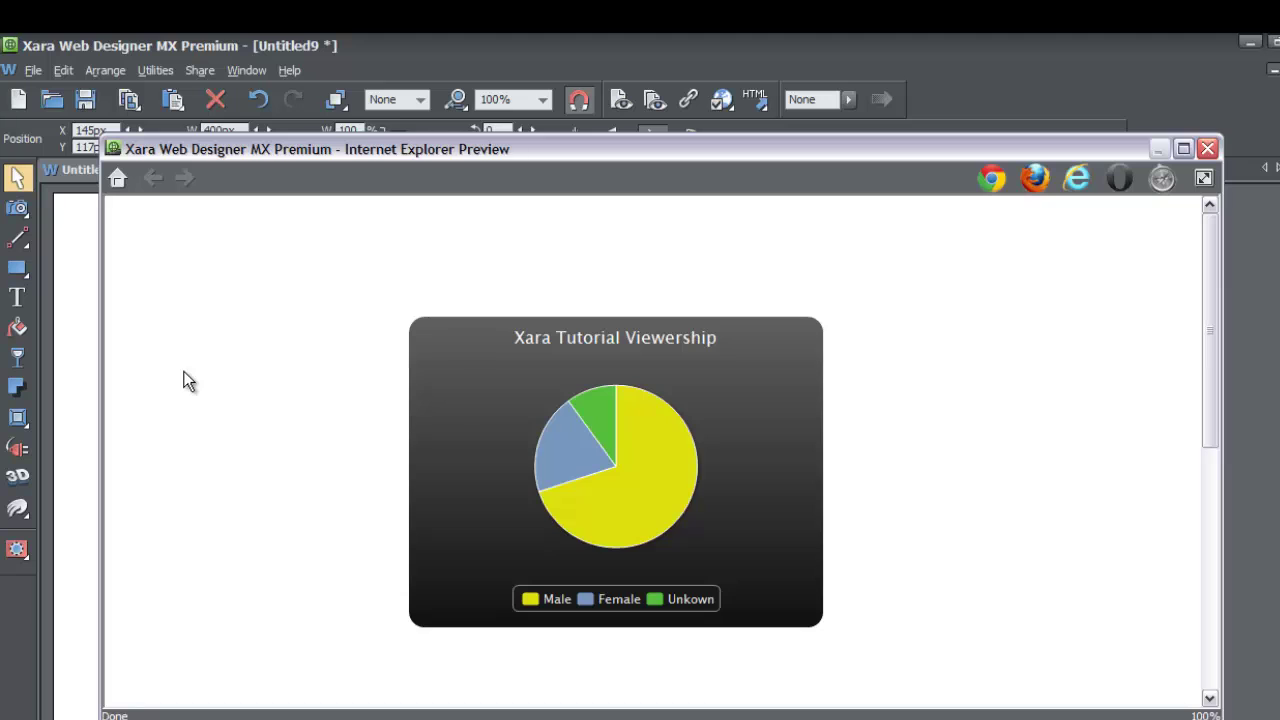
double_click(434, 151)
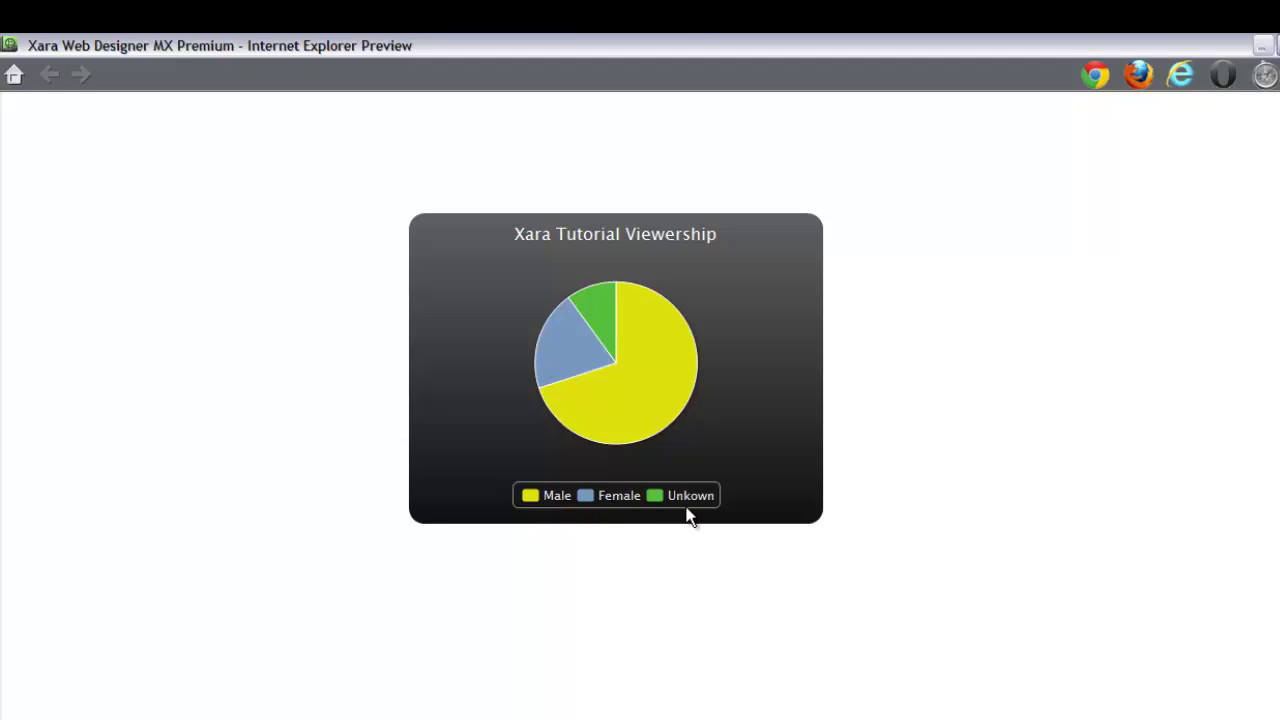
- Pull out the Male, Unkown and Female slices in turn, twice, ending on Male
mouse_move(599, 381)
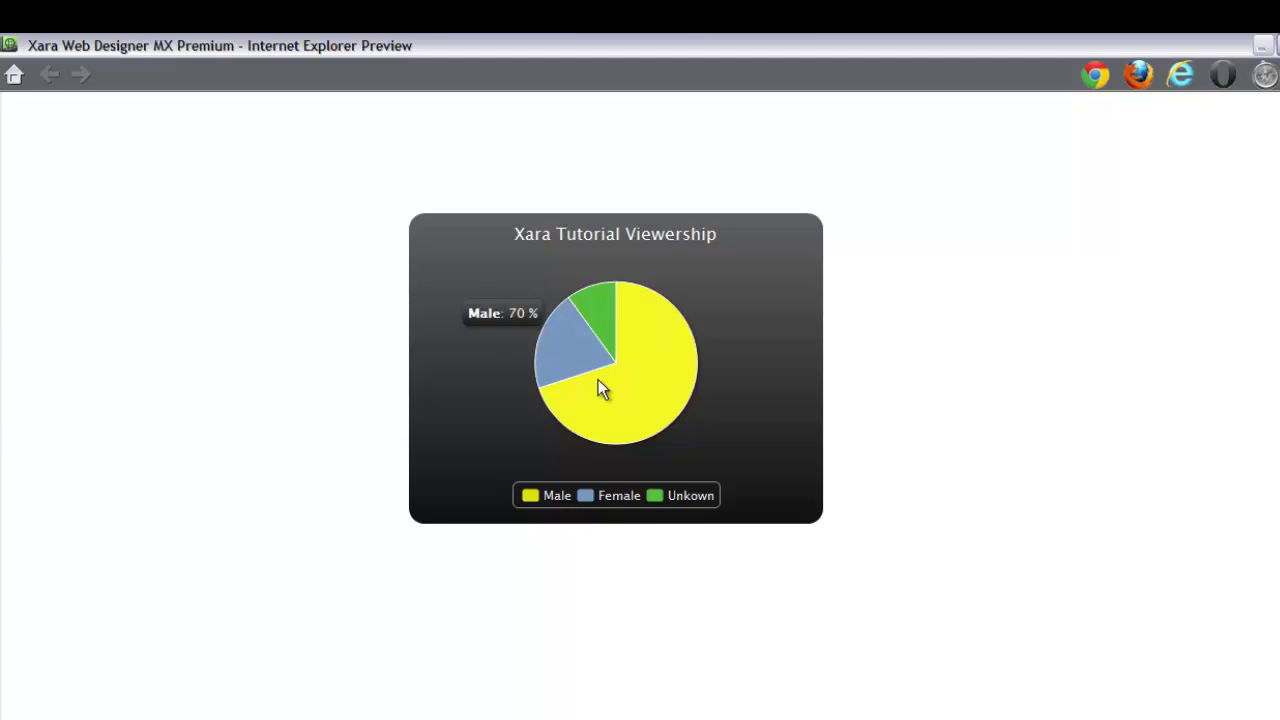
left_click(648, 348)
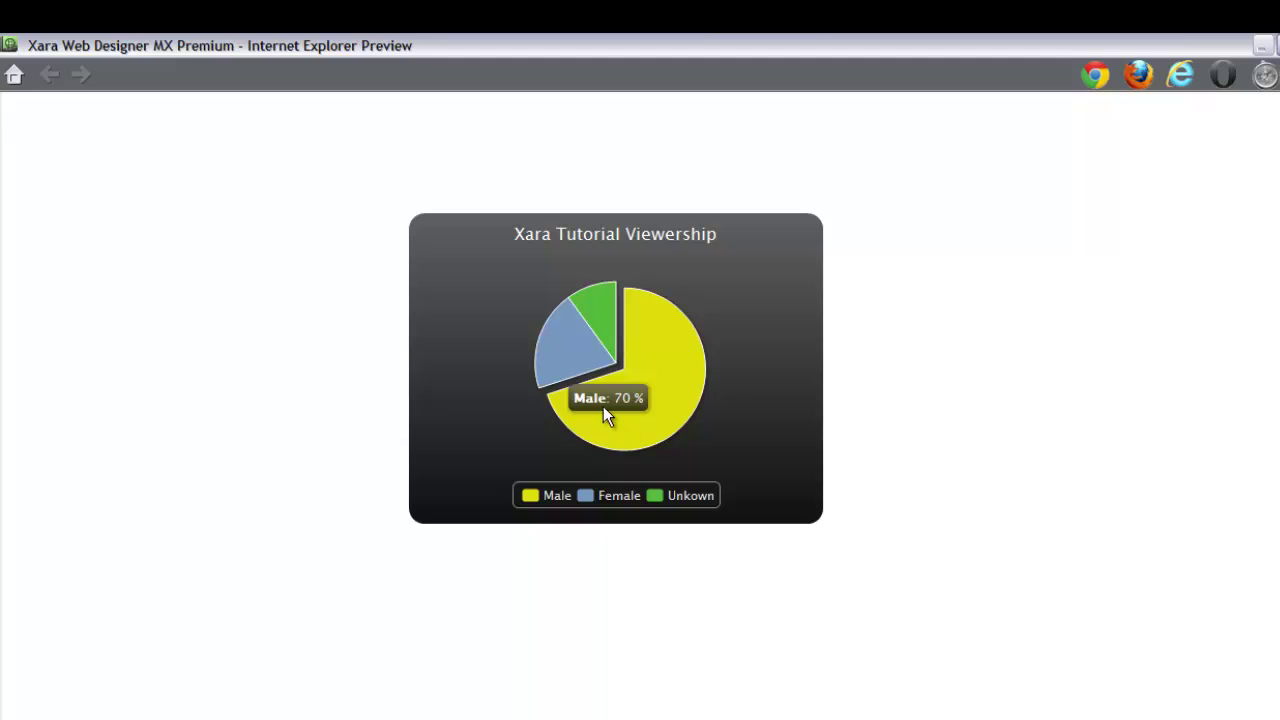
left_click(604, 337)
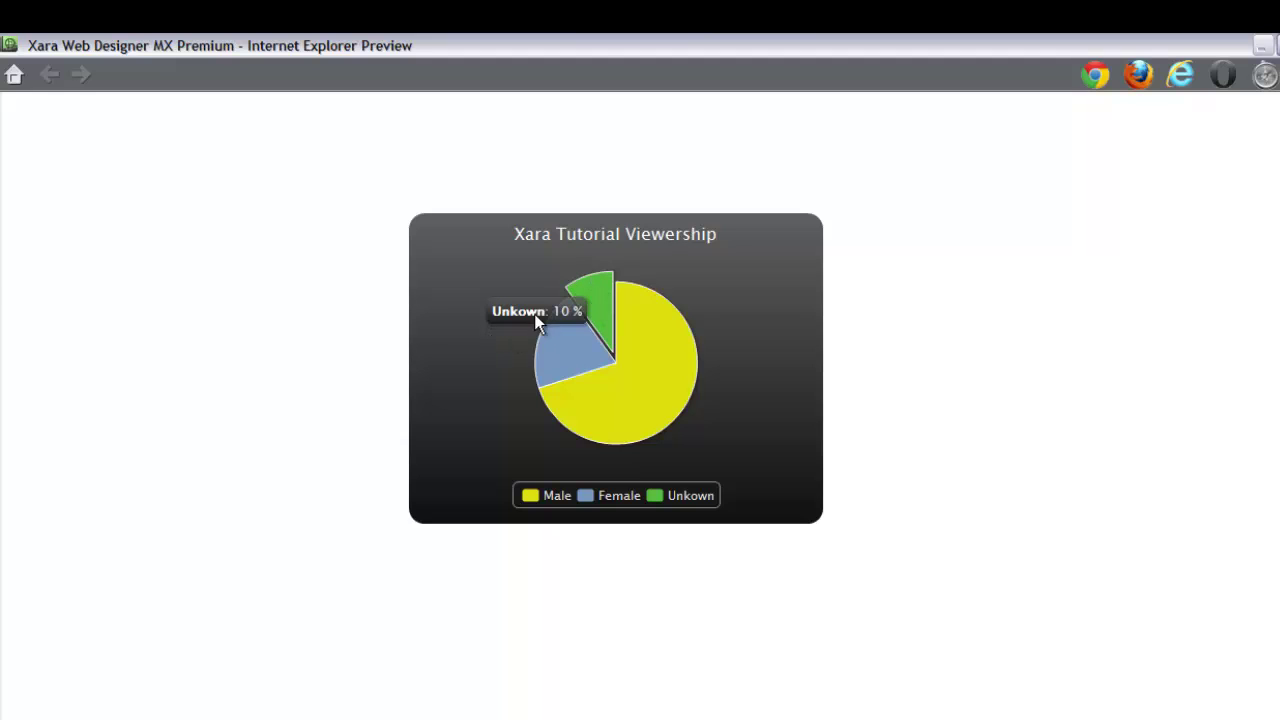
left_click(560, 358)
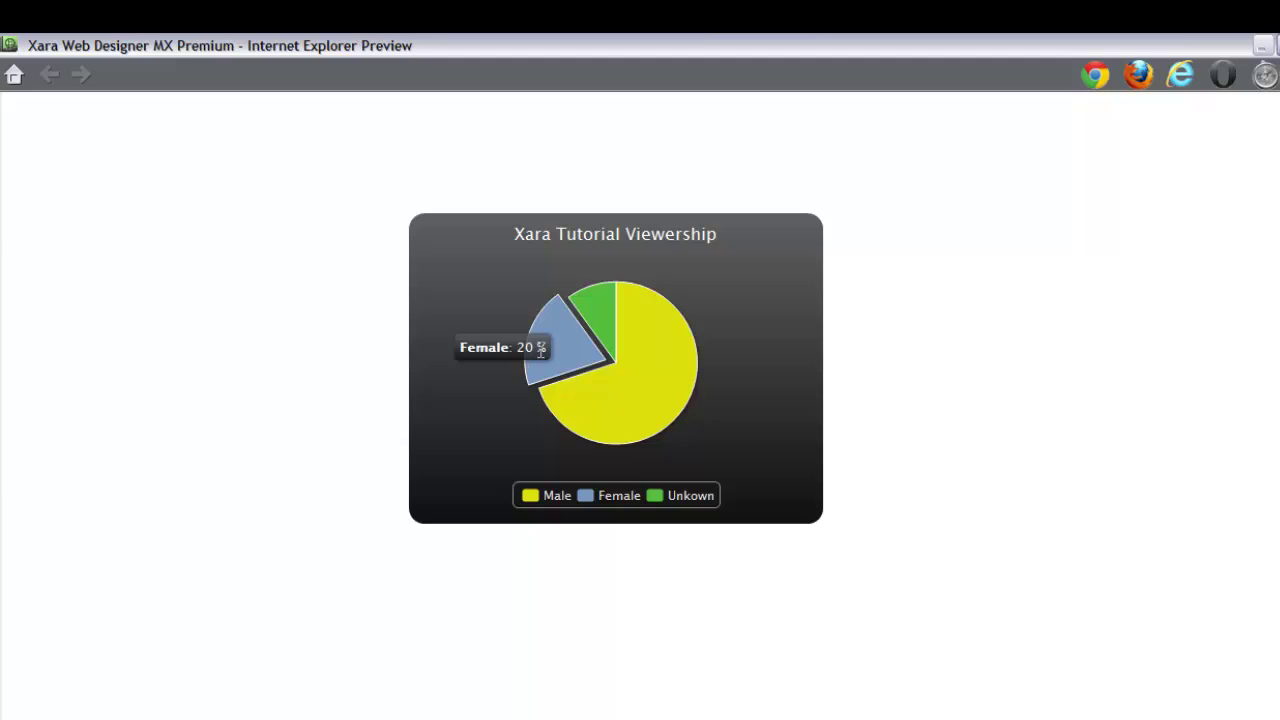
left_click(610, 442)
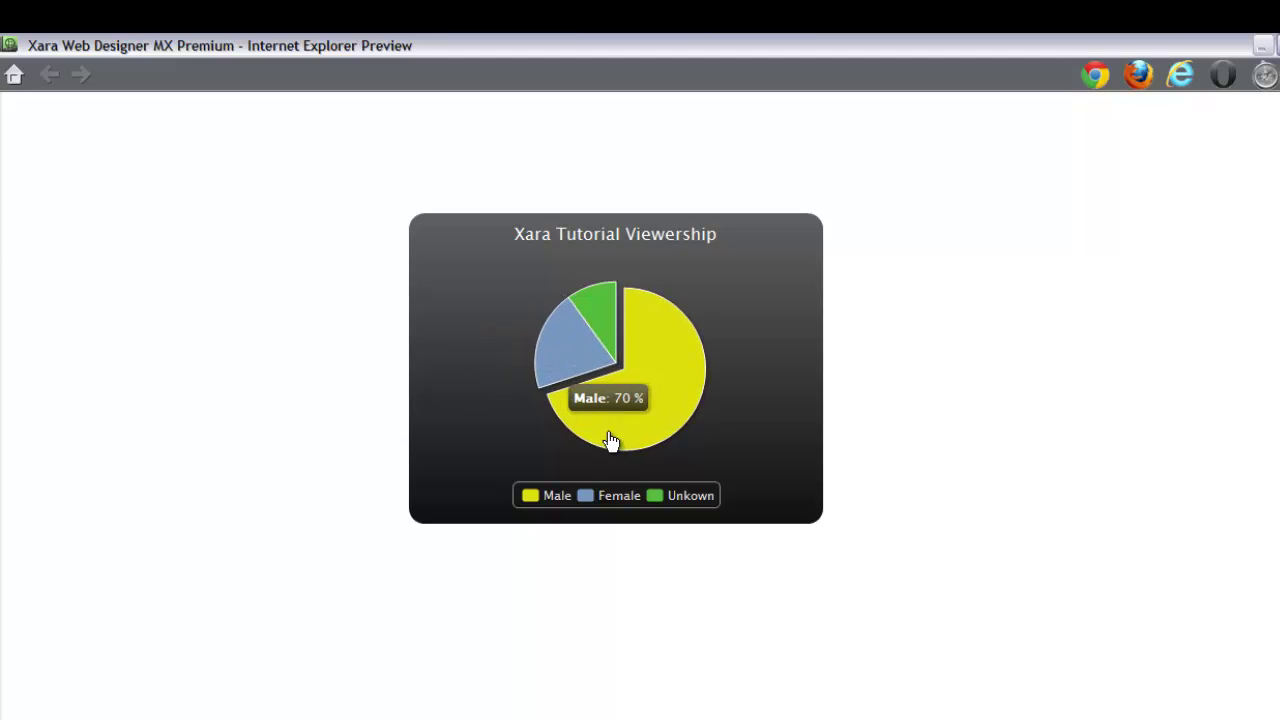
left_click(612, 340)
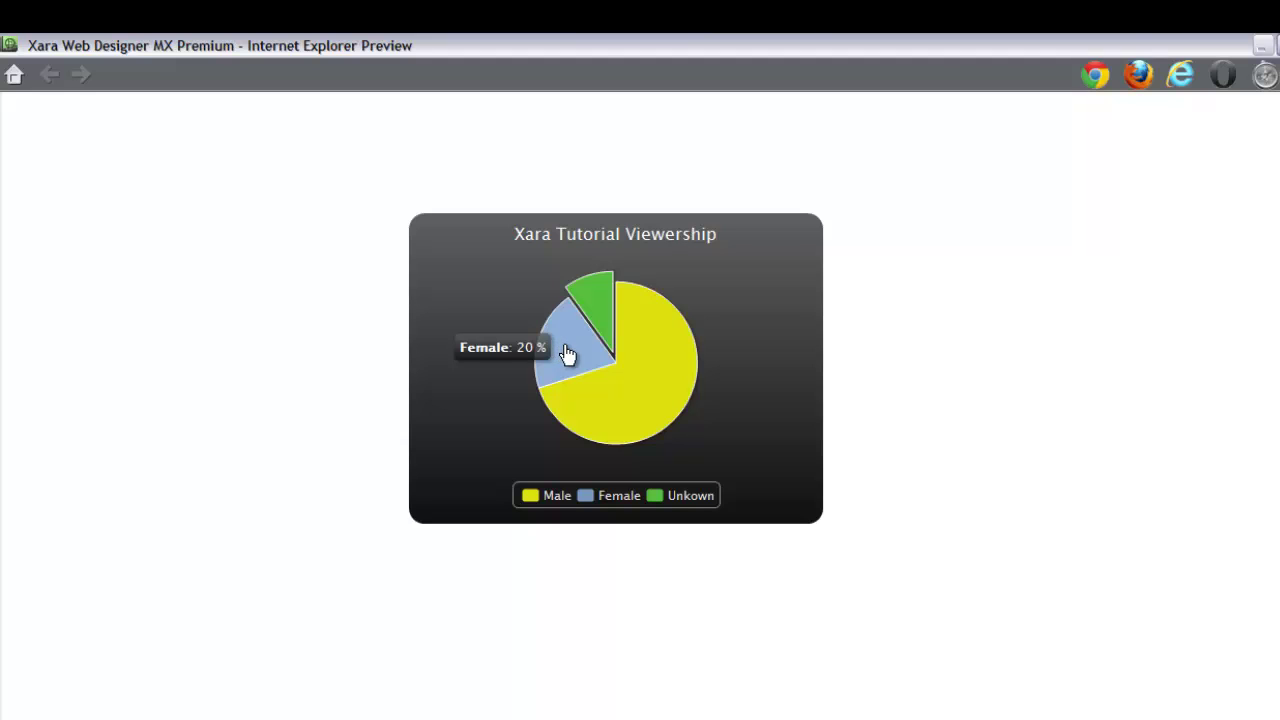
left_click(566, 354)
left_click(619, 420)
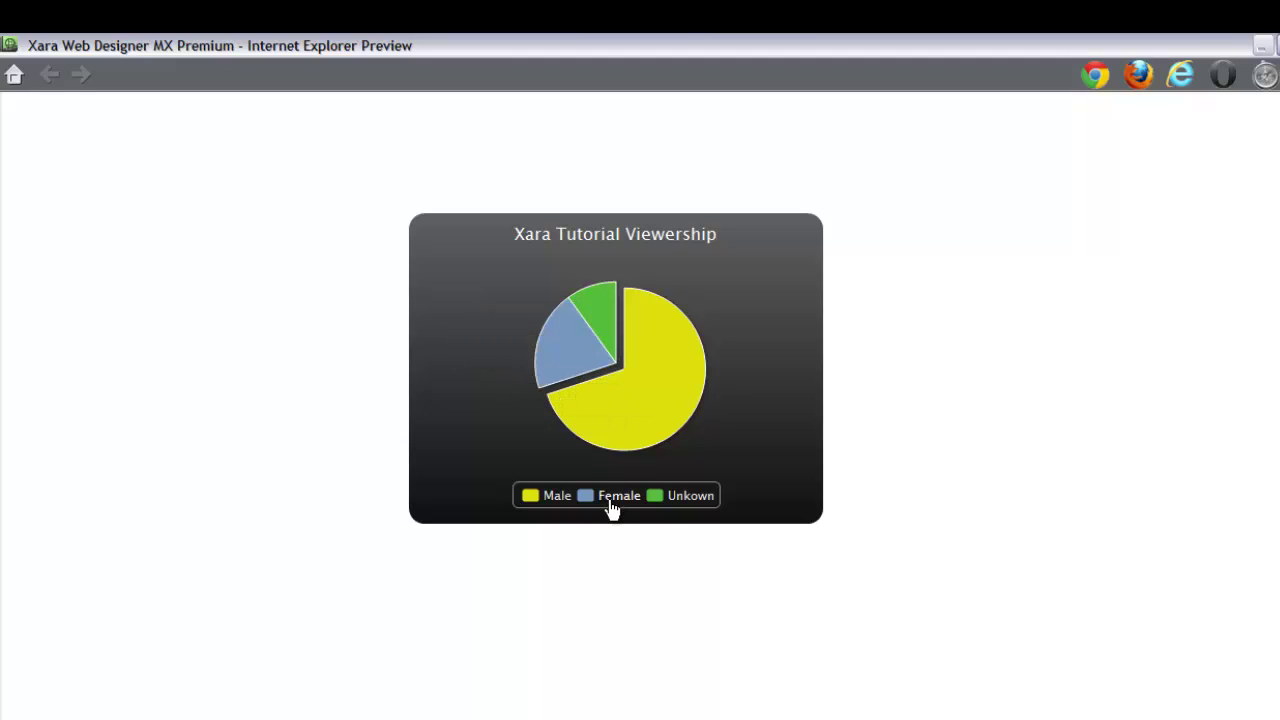
- Hide and restore the Unkown and Male series via the legend, then pull out Male and Female
left_click(676, 508)
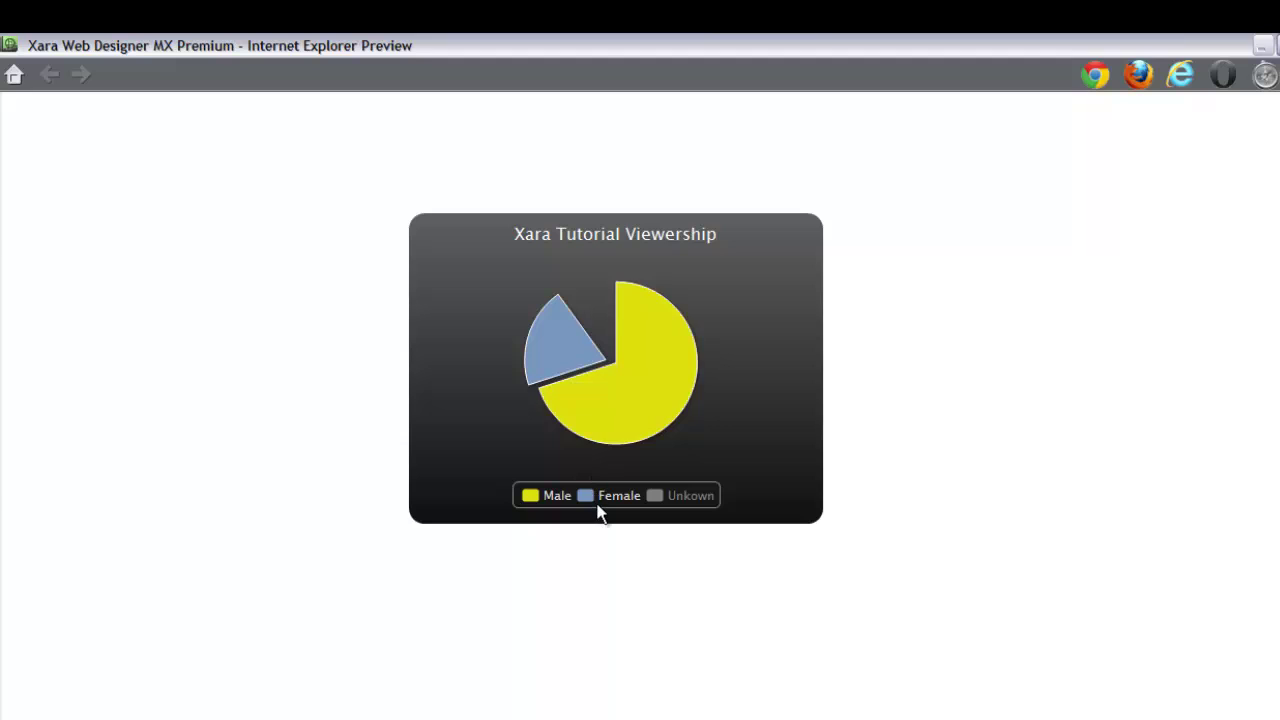
left_click(548, 495)
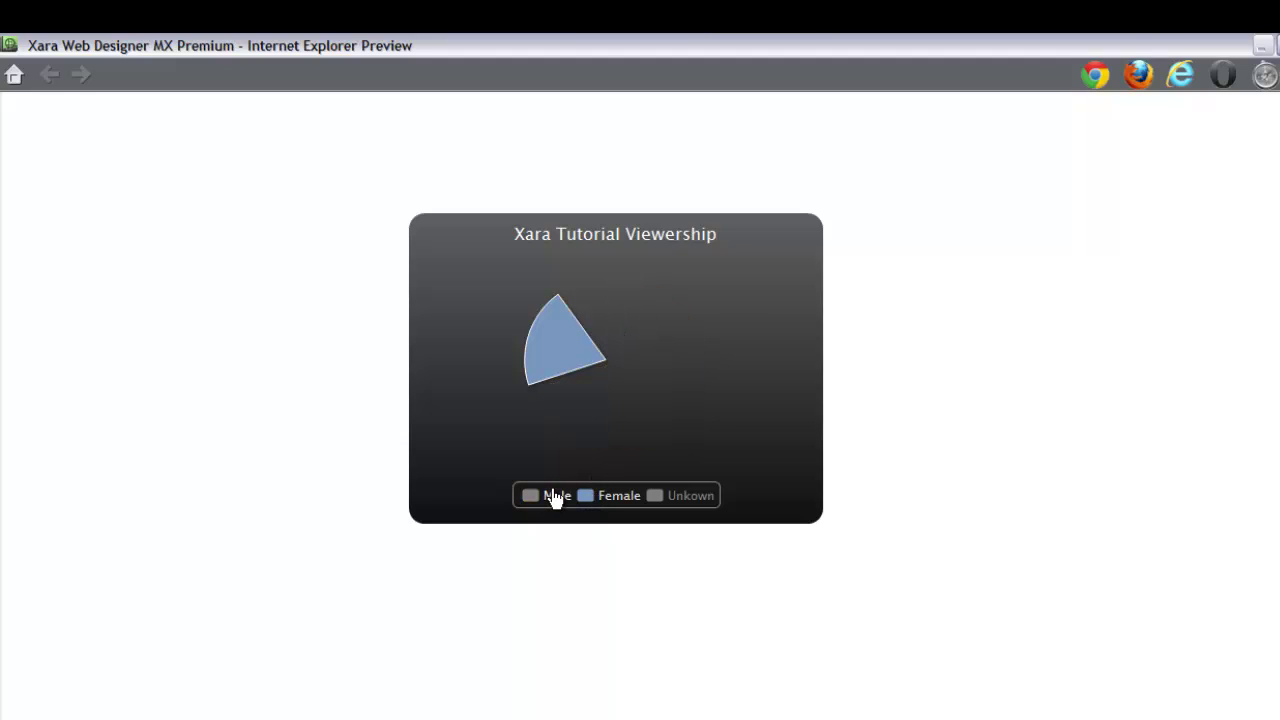
mouse_move(584, 356)
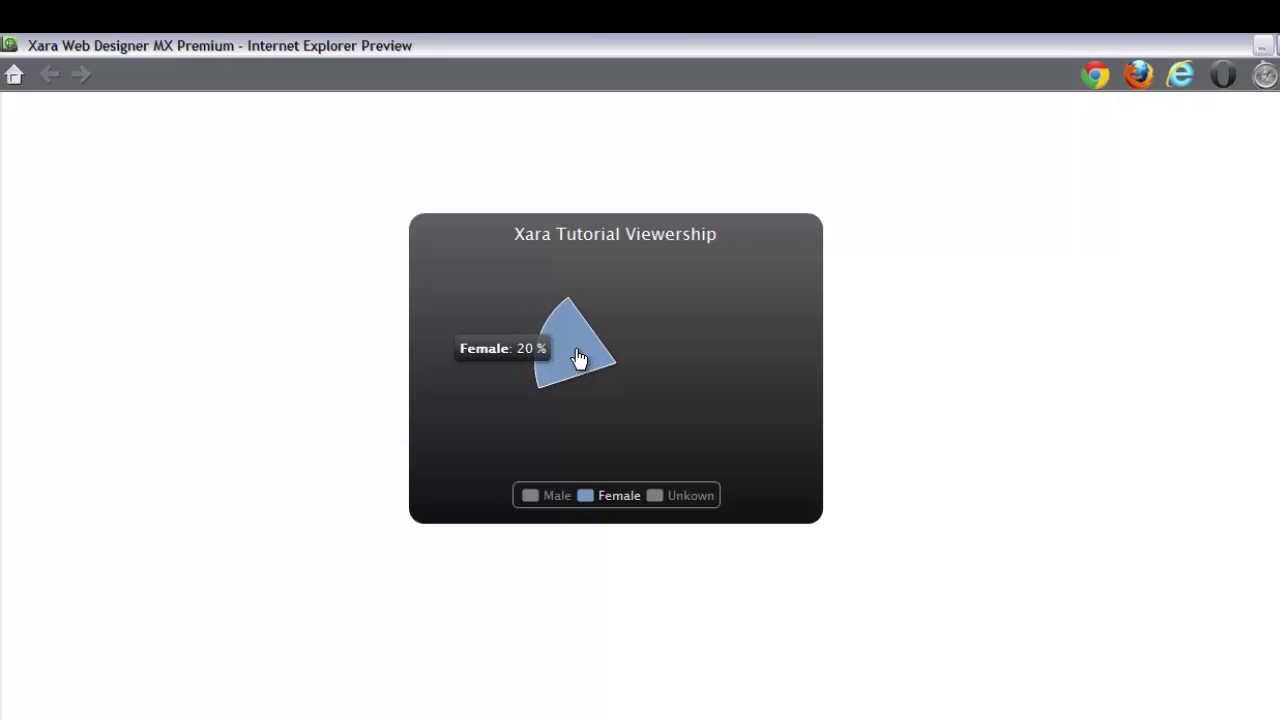
left_click(556, 500)
left_click(680, 500)
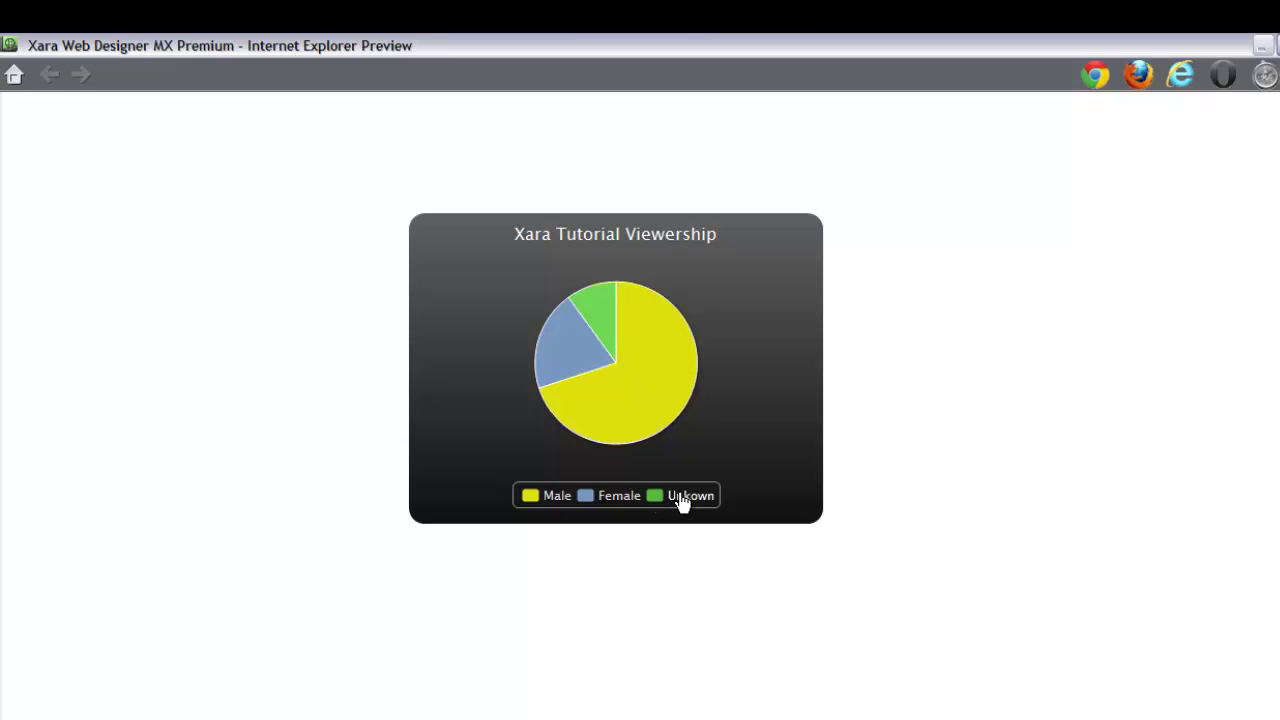
left_click(624, 380)
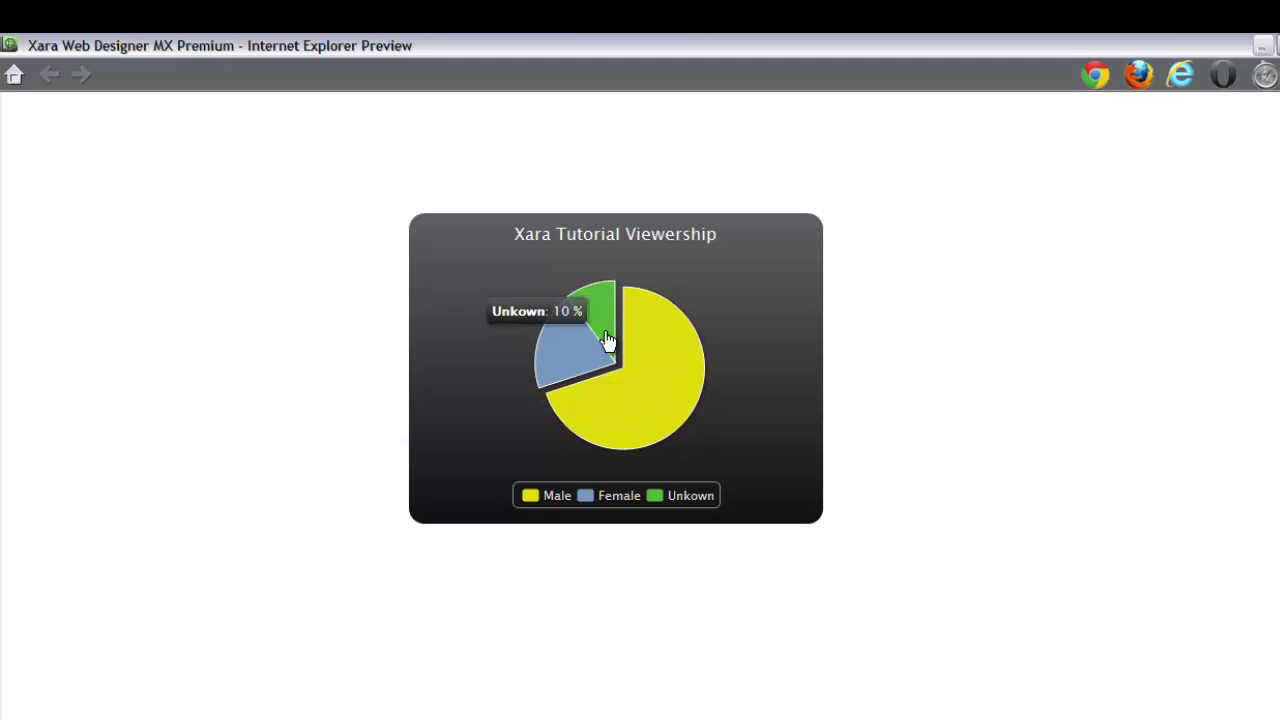
left_click(573, 355)
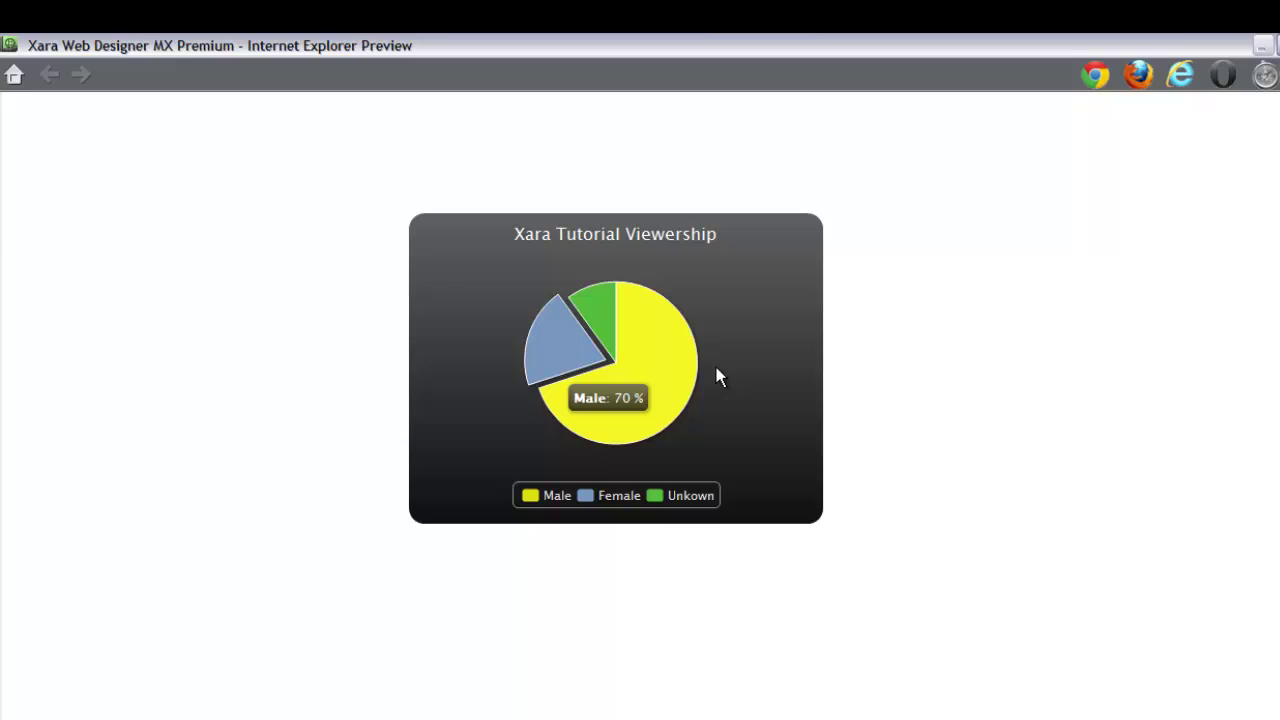
- Close the Internet Explorer preview to return to the Untitled9 page with the pie chart
left_click(1262, 45)
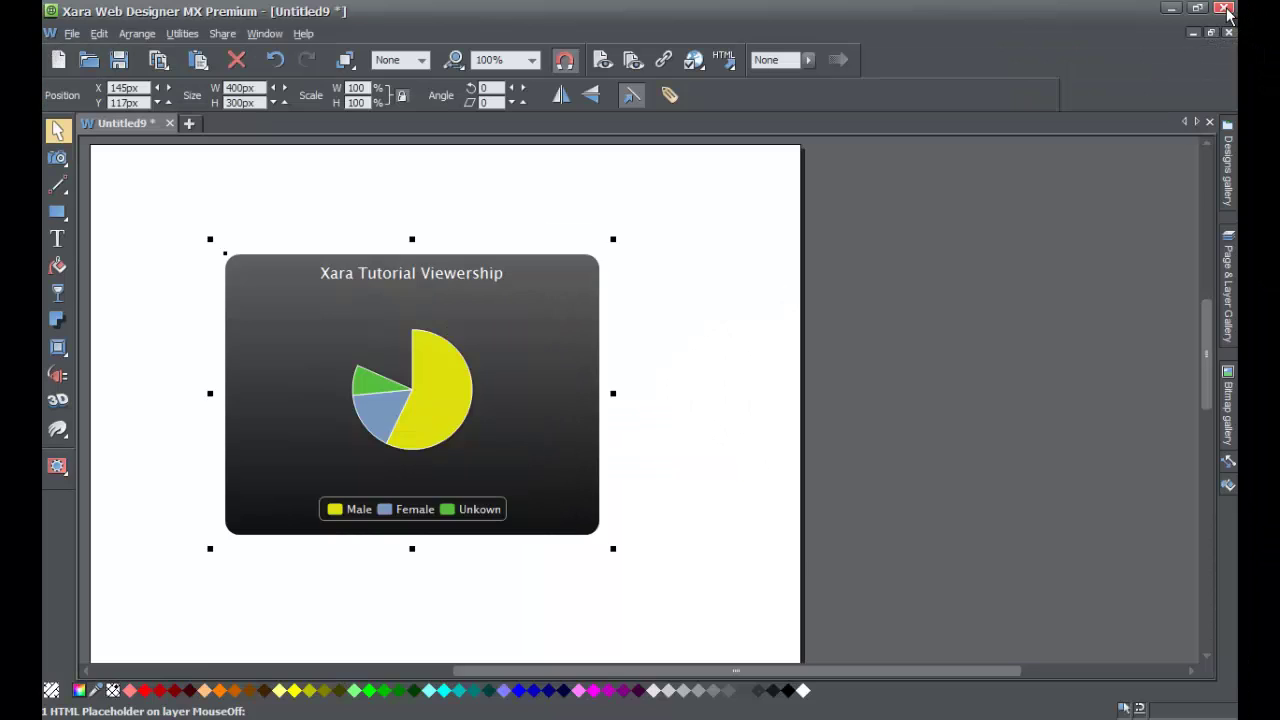